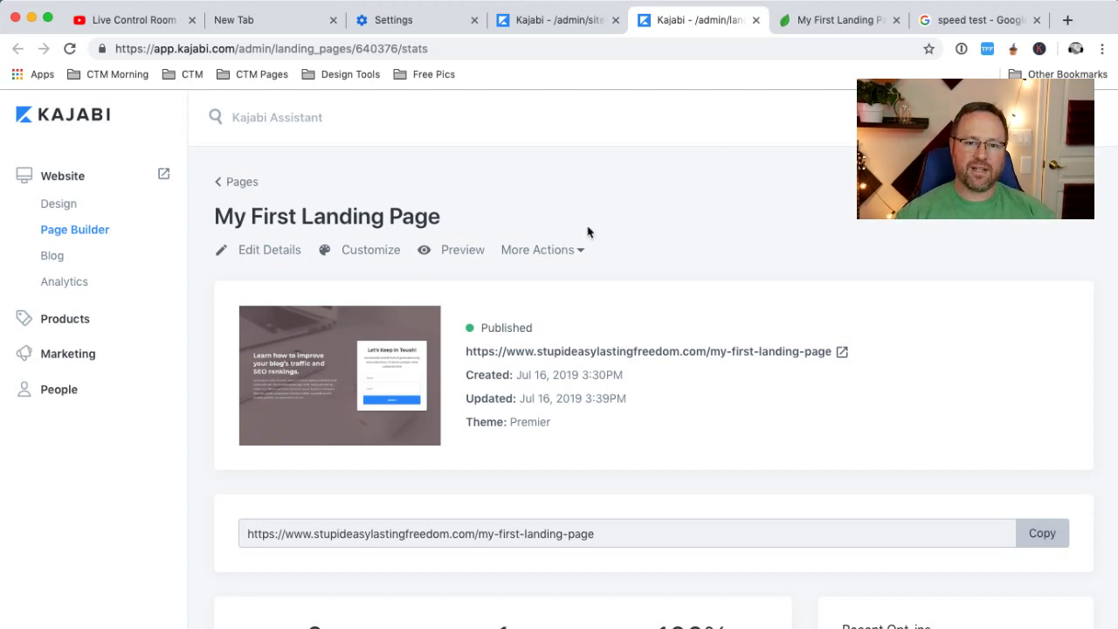
Preview the live landing page, then open 'My First Landing Page' for customizing
left_click(841, 21)
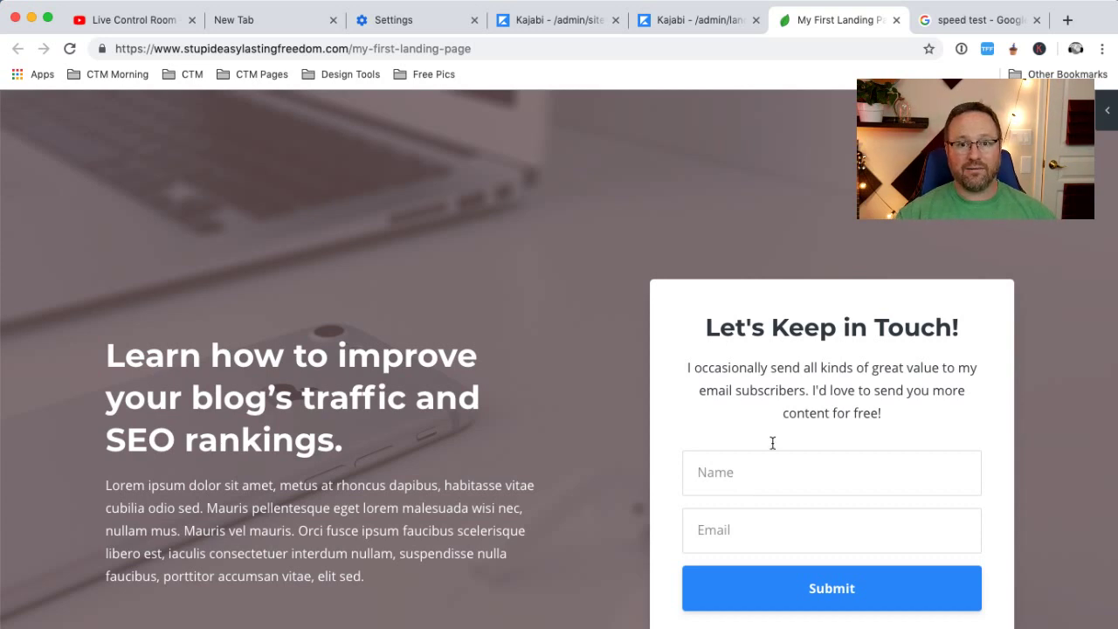
left_click(688, 22)
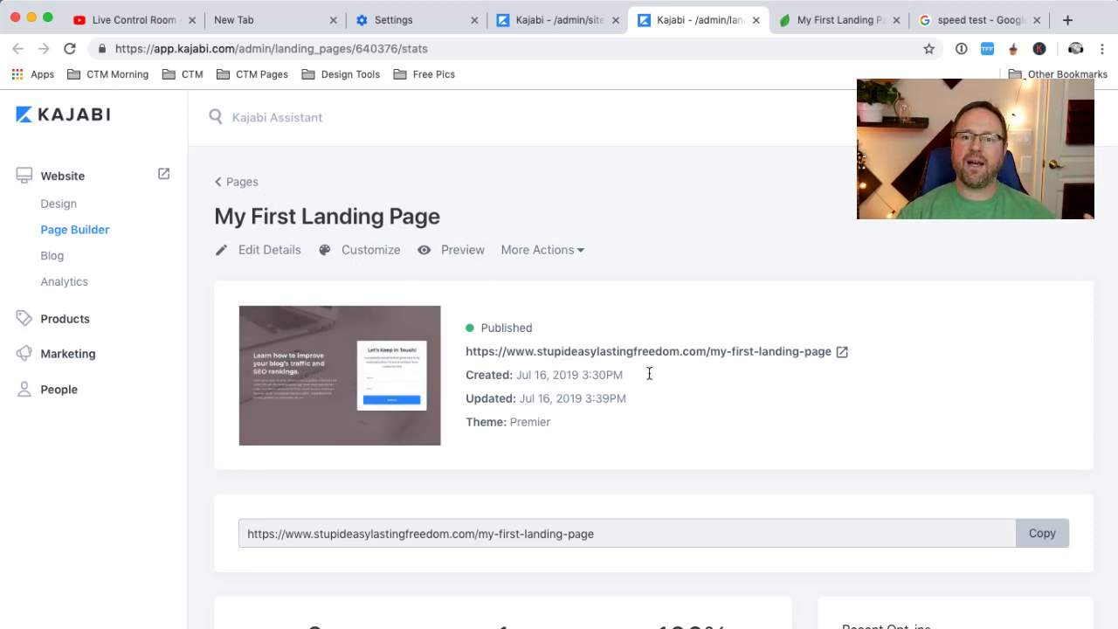
left_click(341, 253)
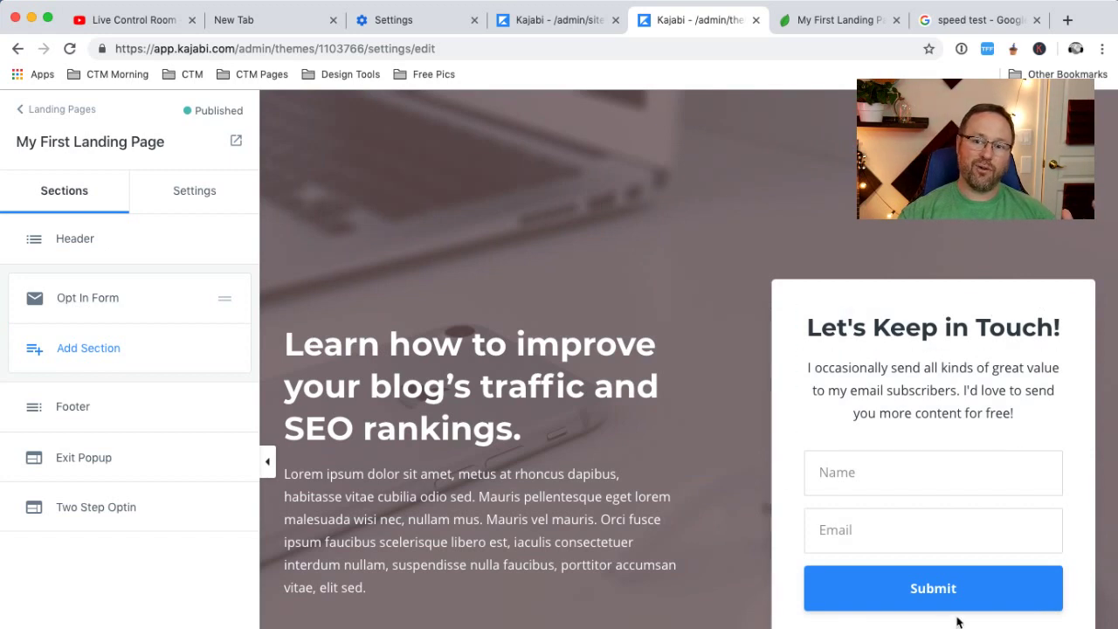
Check the Opt In Form section's form list and keep My First Form as the linked form
left_click(821, 471)
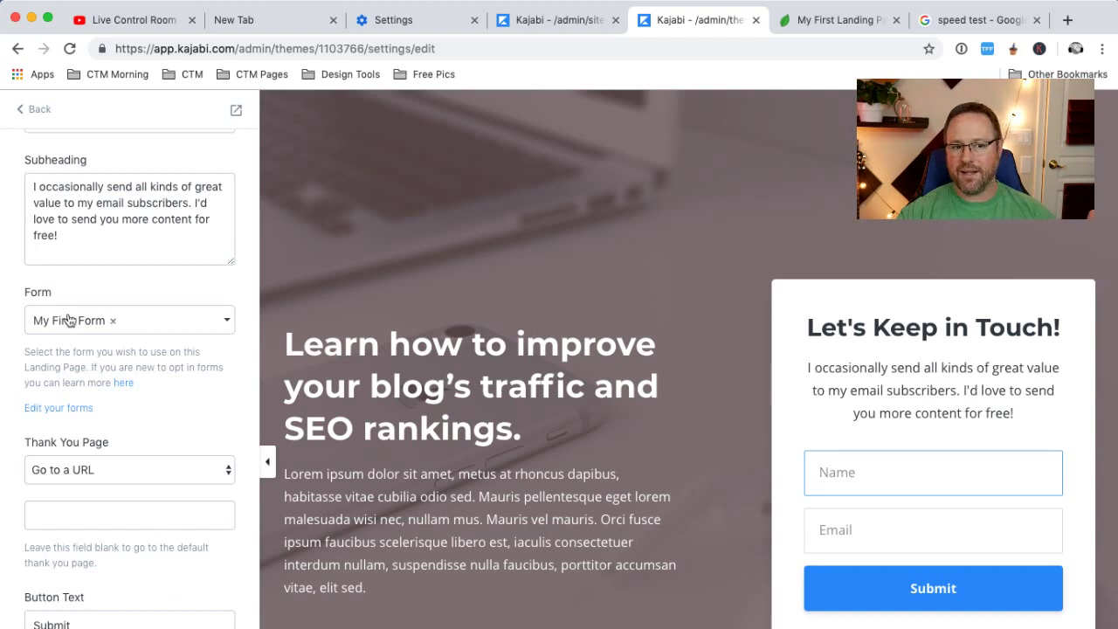
left_click(220, 323)
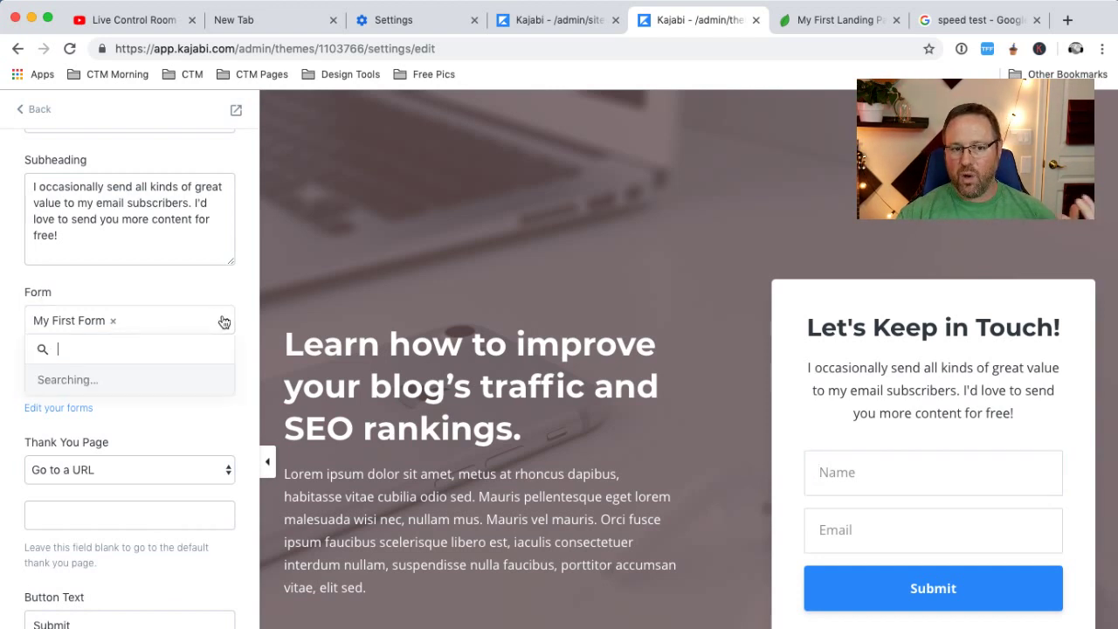
scroll(105, 449, "down", 1)
scroll(105, 449, "up", 1)
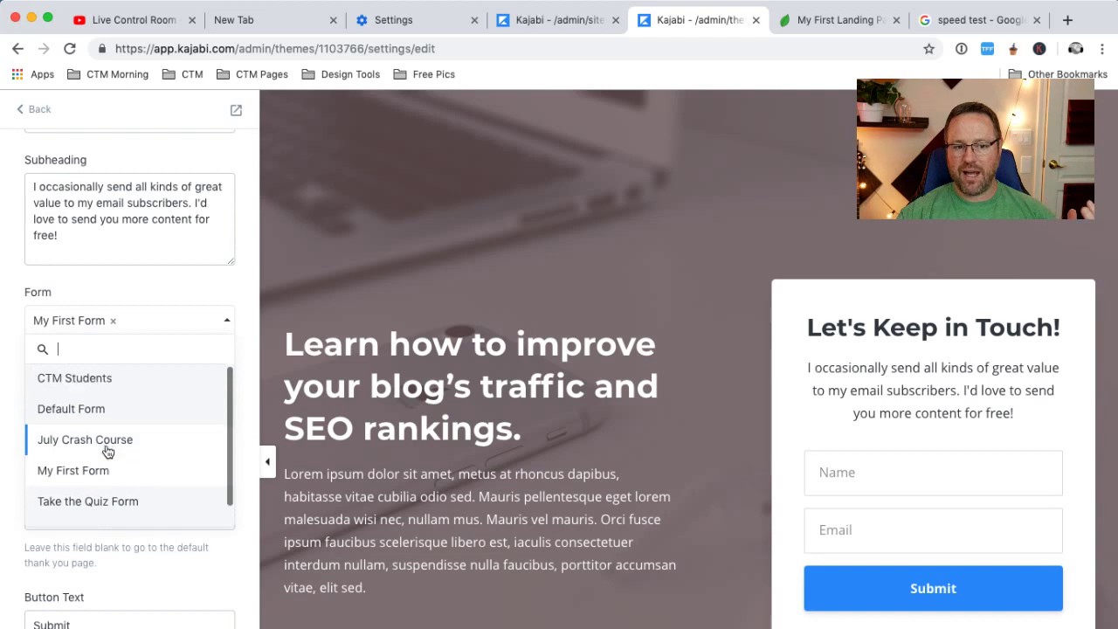
scroll(104, 449, "down", 1)
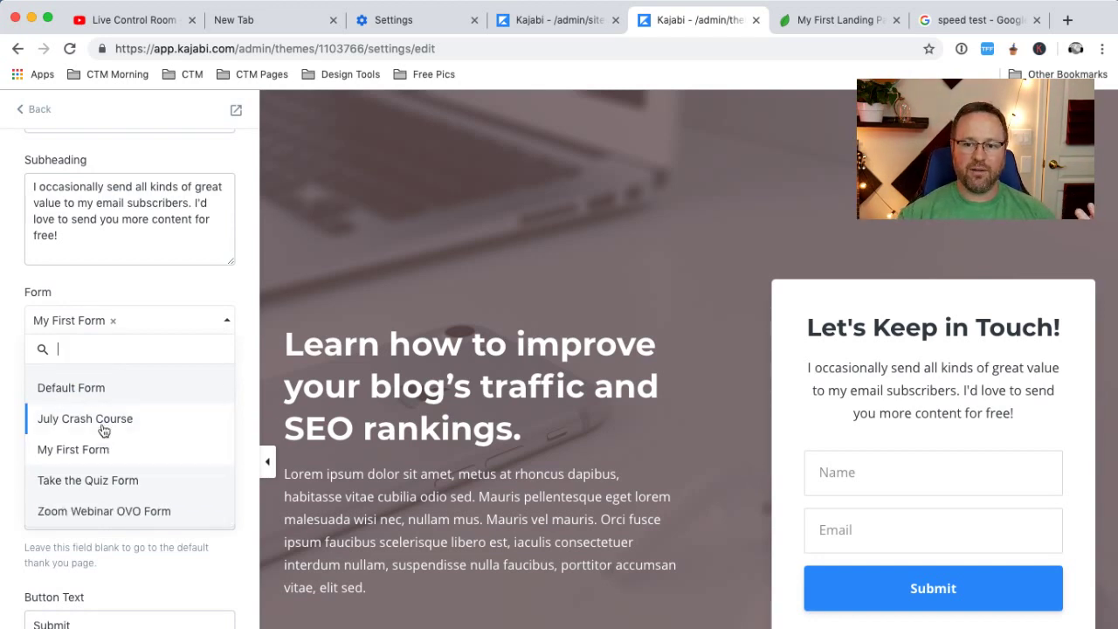
scroll(108, 492, "down", 1)
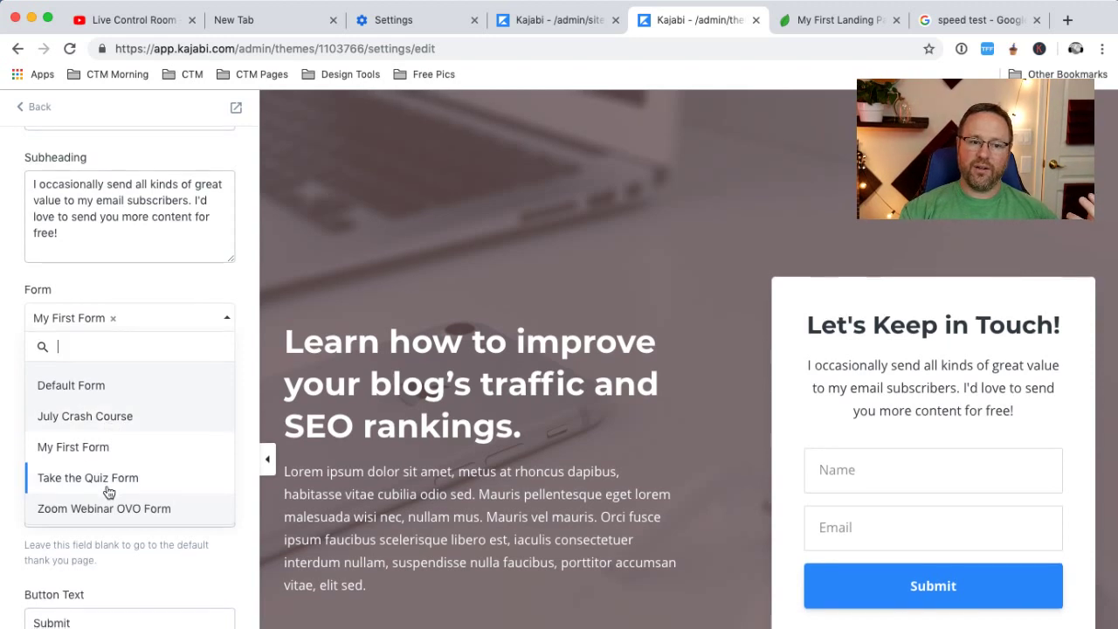
left_click(90, 452)
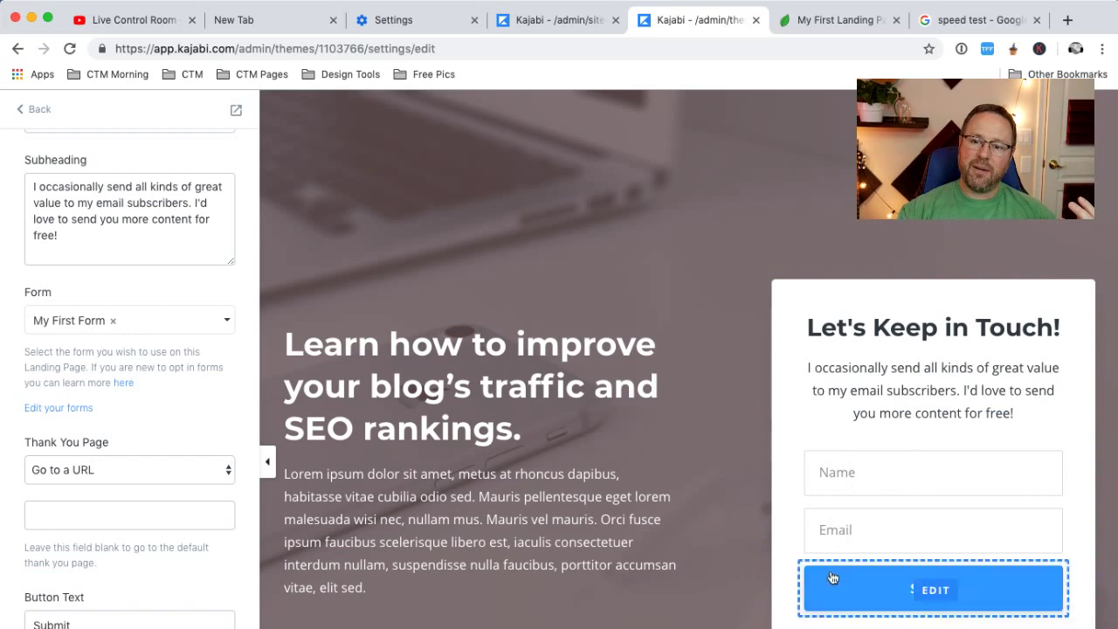
left_click(832, 20)
Fill the live opt-in form with a test contact's name and e-mail address and submit it
left_click(784, 466)
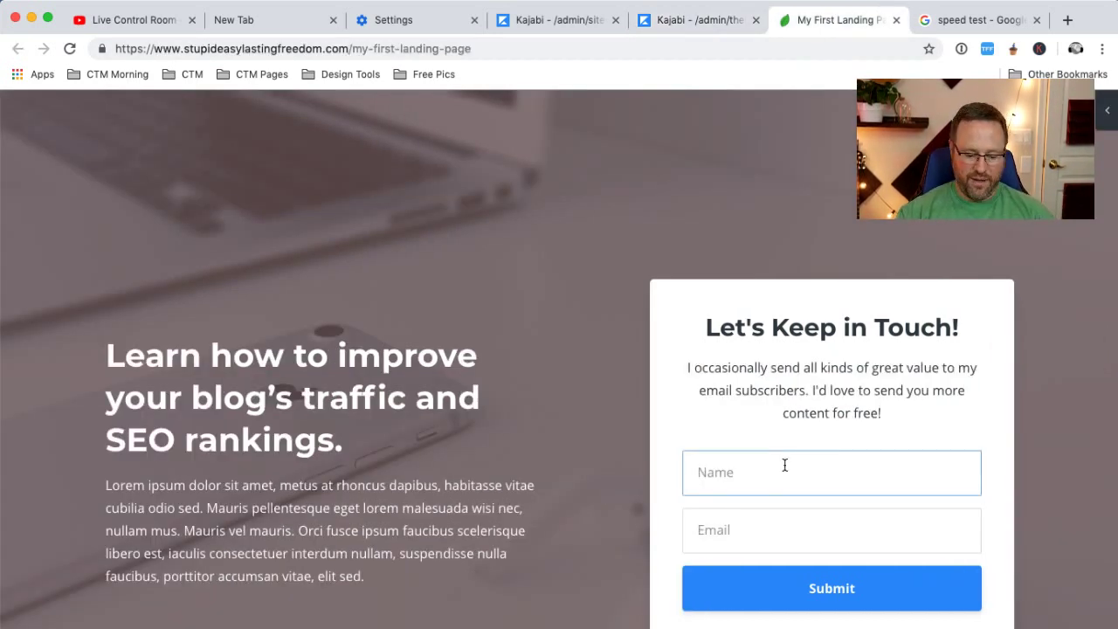
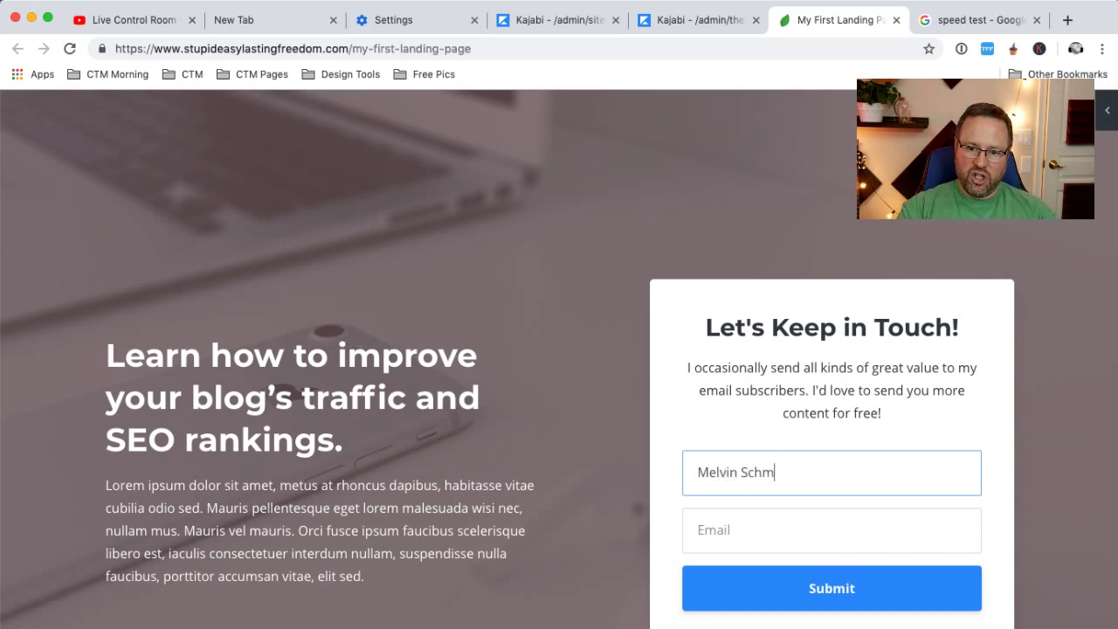
key("Tab")
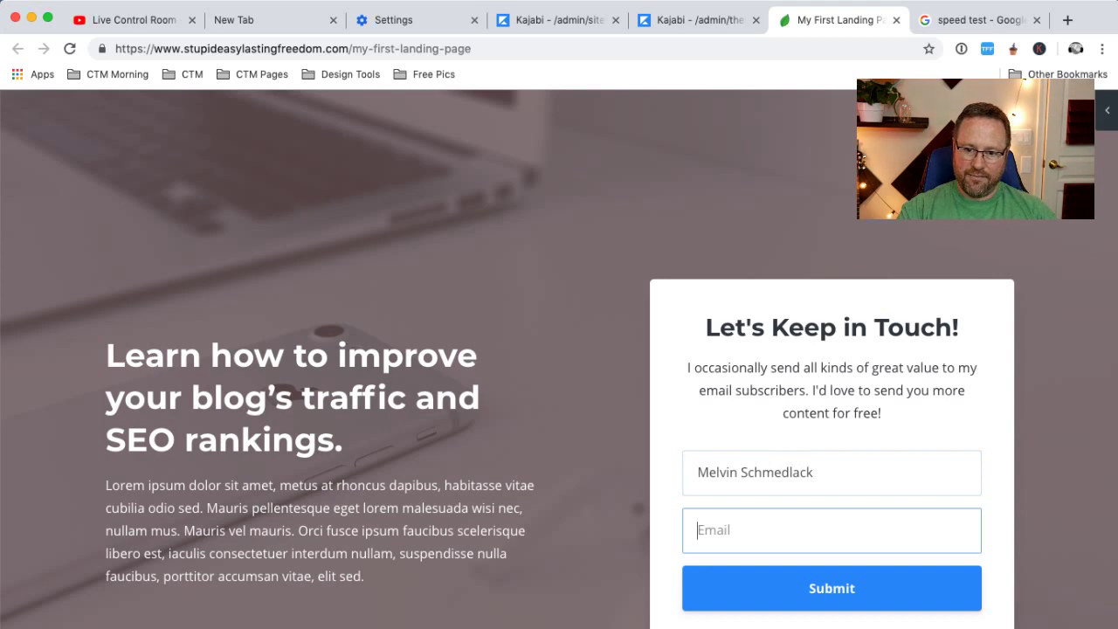
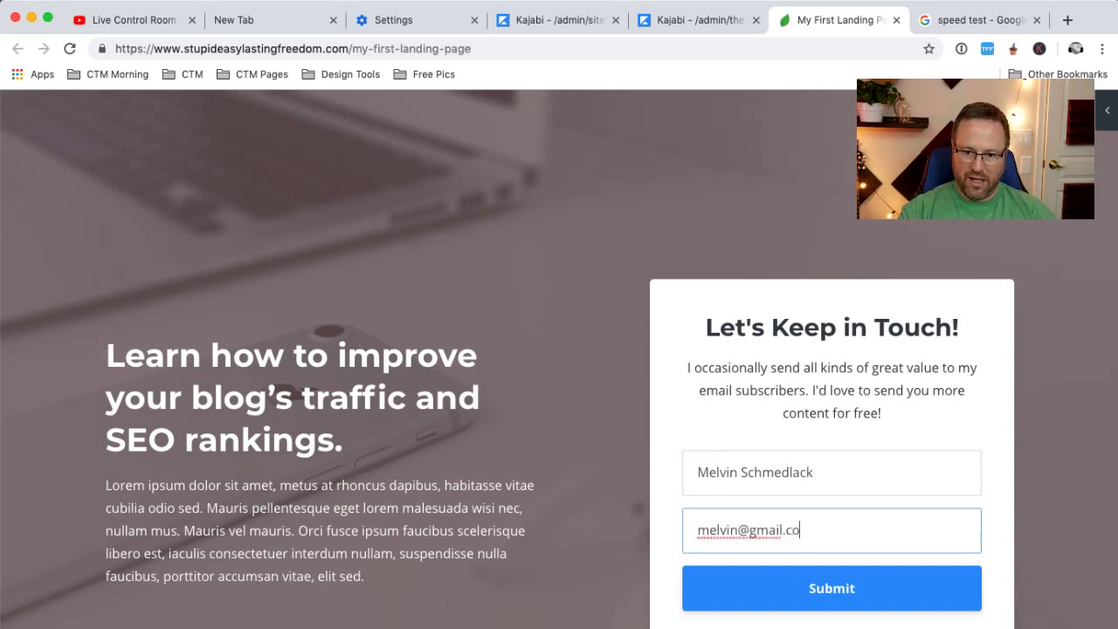
left_click(741, 540)
type("sch")
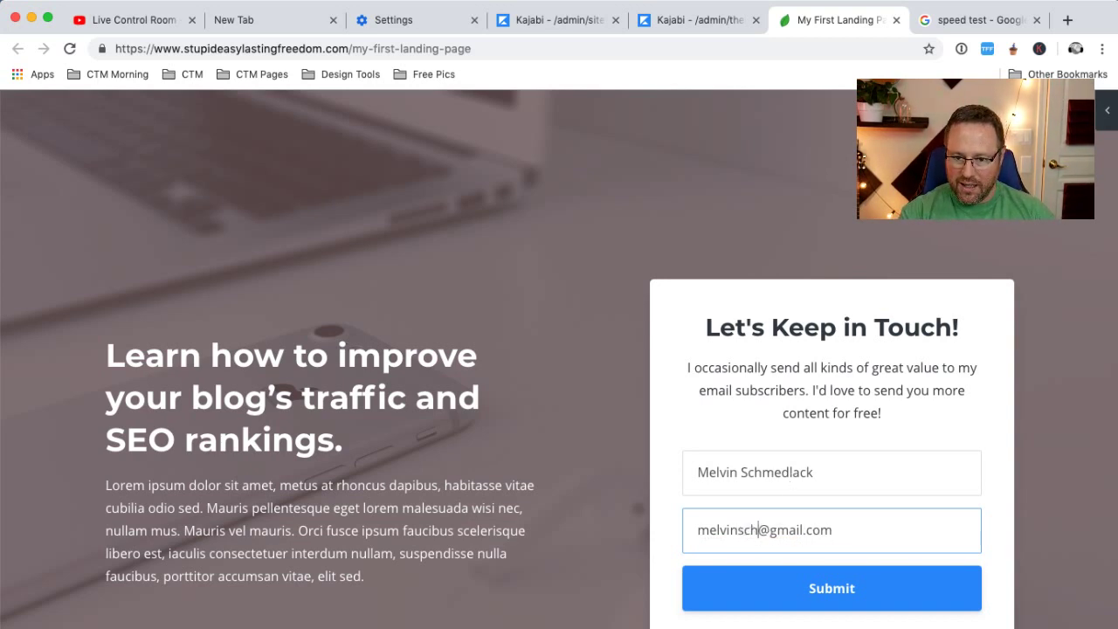
type("m")
key("super+a")
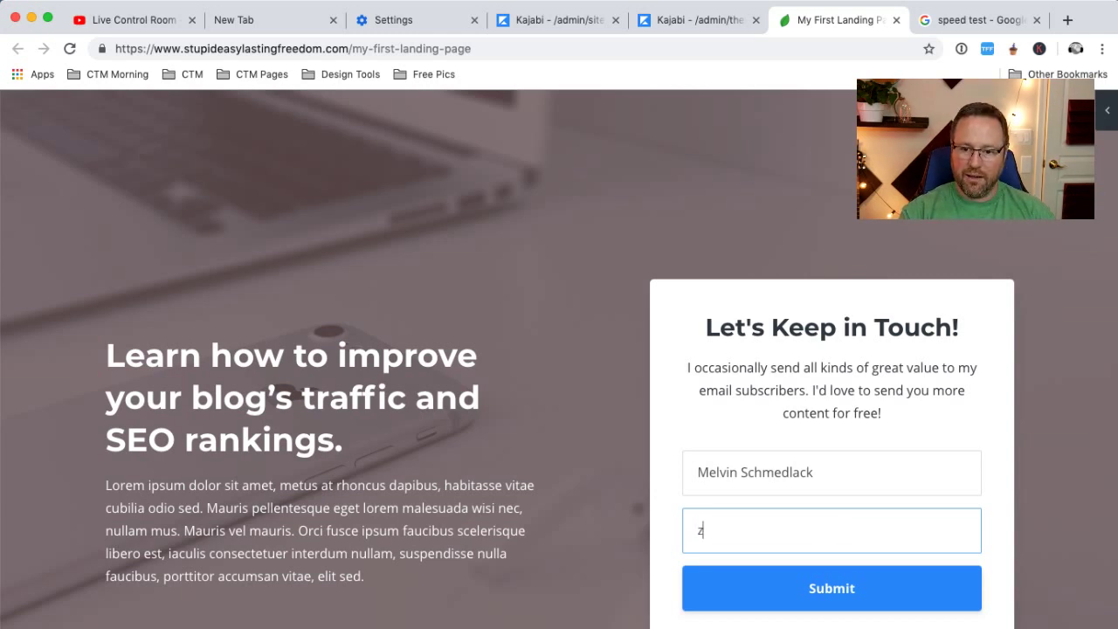
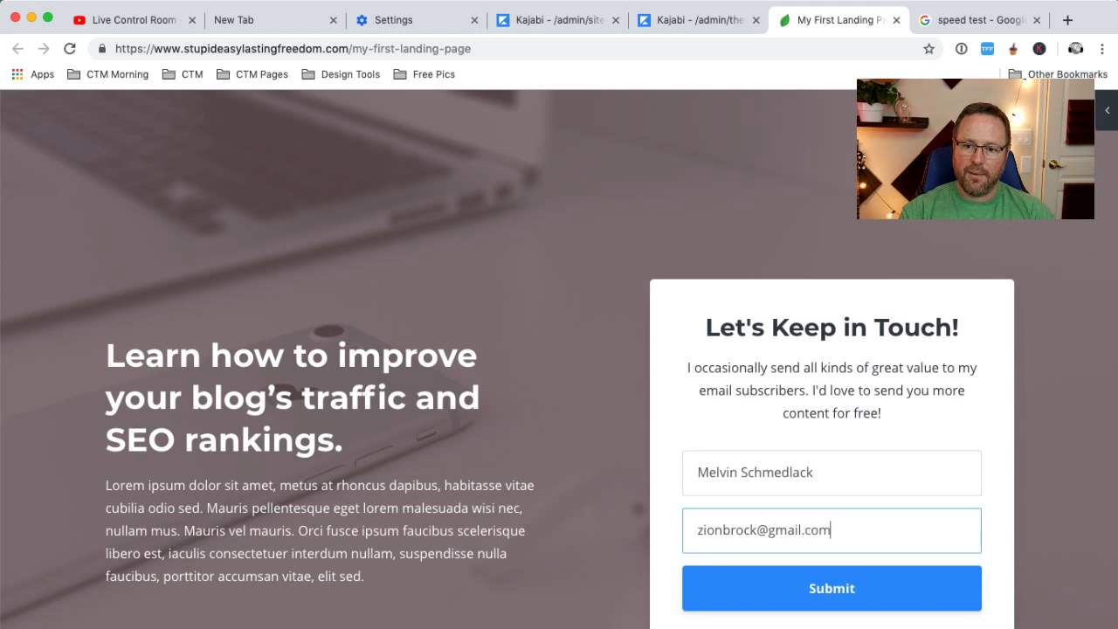
left_click(826, 612)
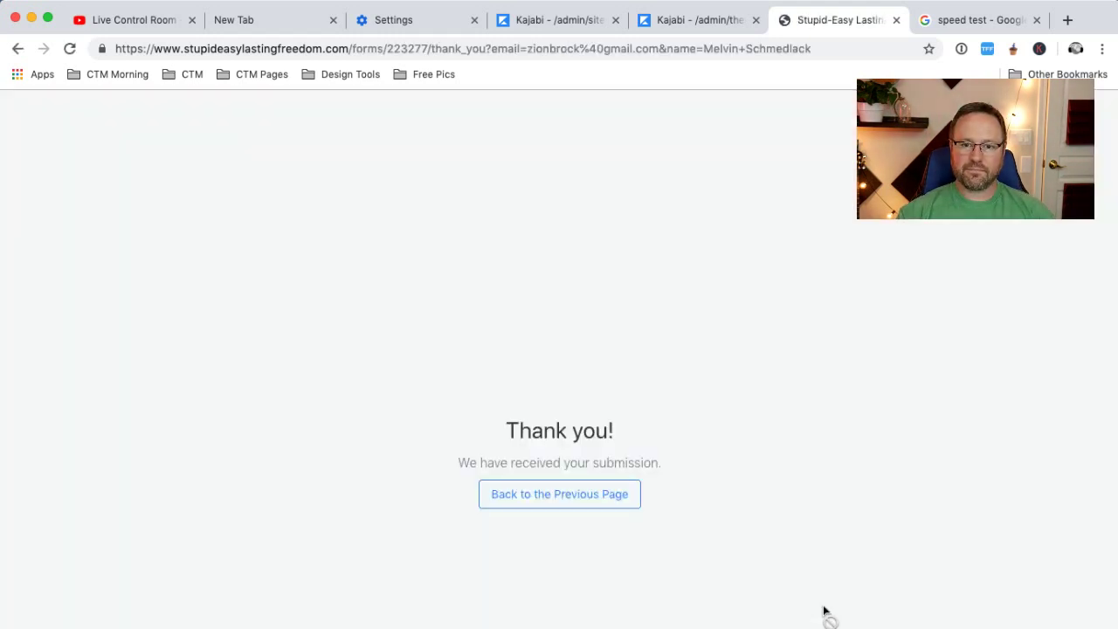
left_click(547, 20)
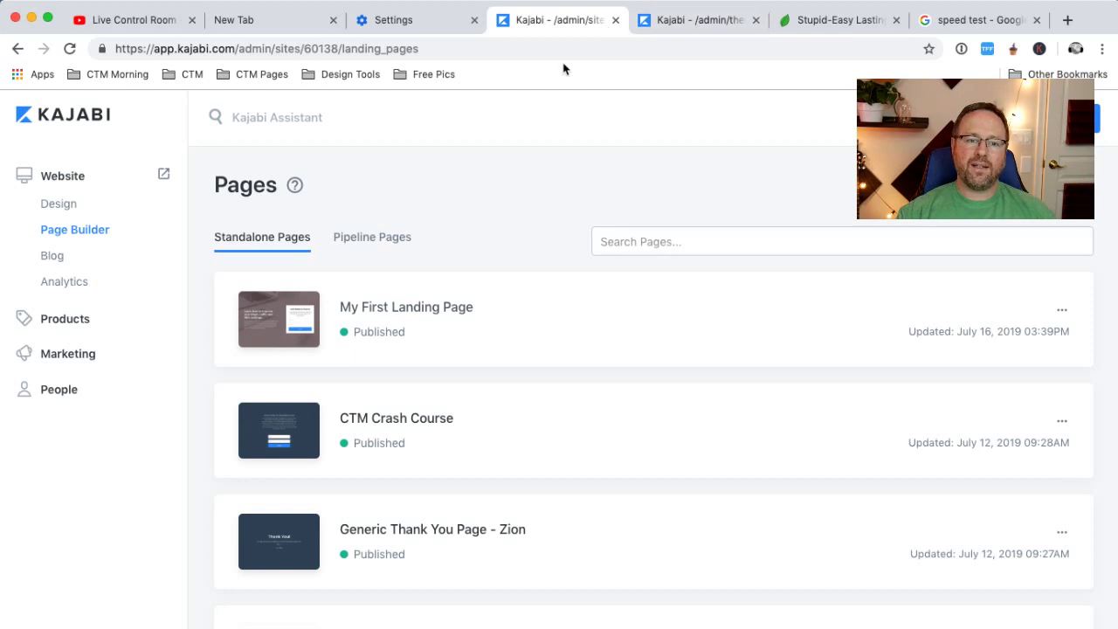
Filter People by 'Submitted any of these form(s)' set to My First Form, then go back to the landing page
left_click(51, 390)
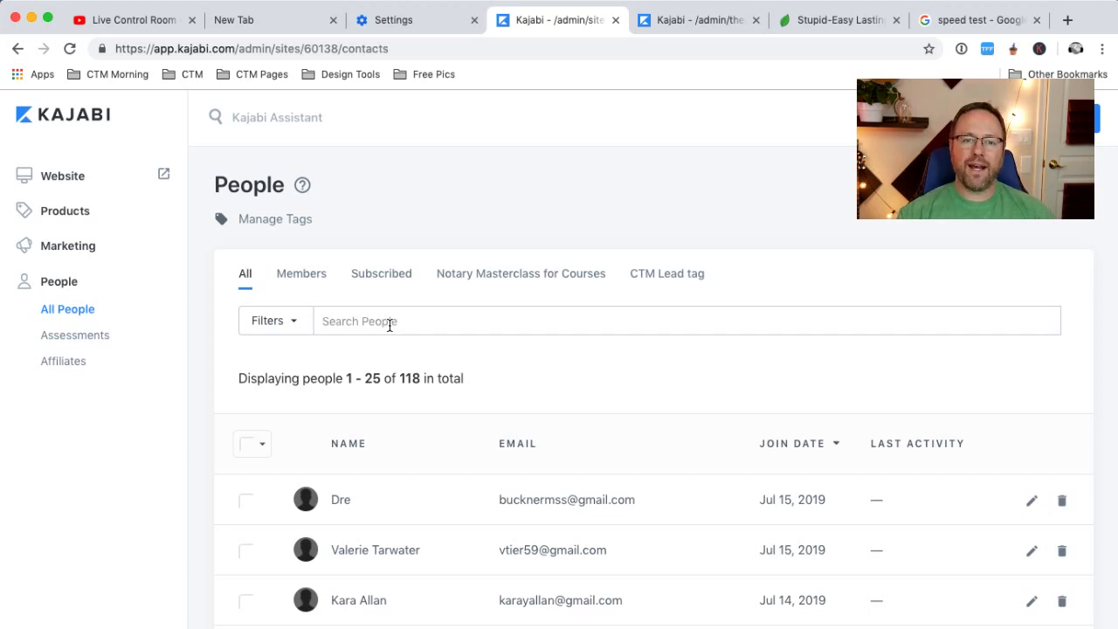
left_click(390, 325)
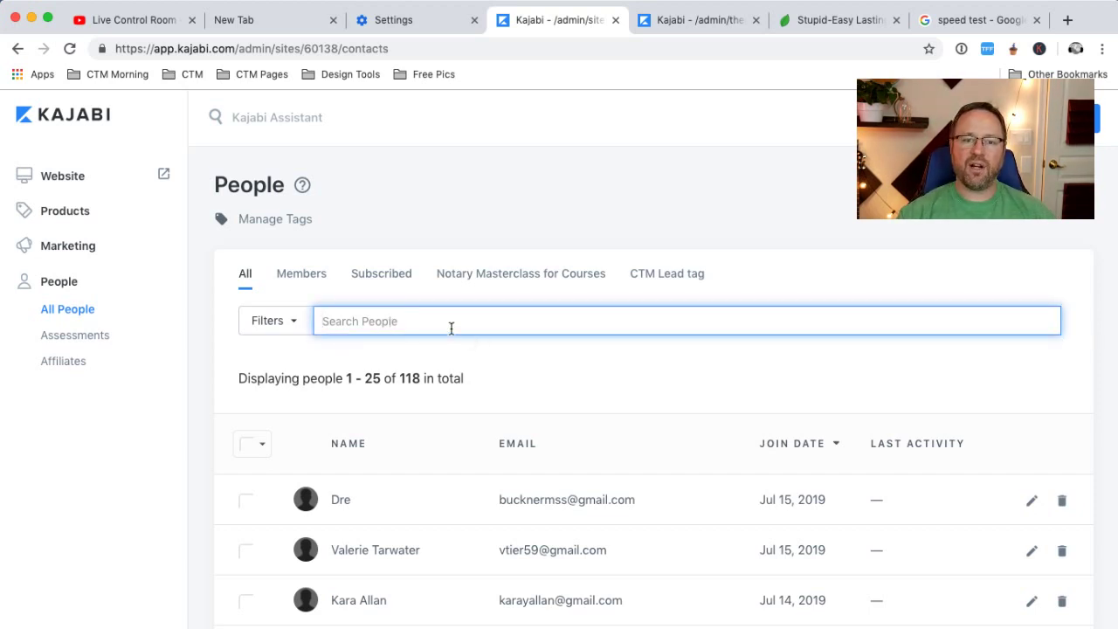
left_click(295, 325)
left_click(317, 366)
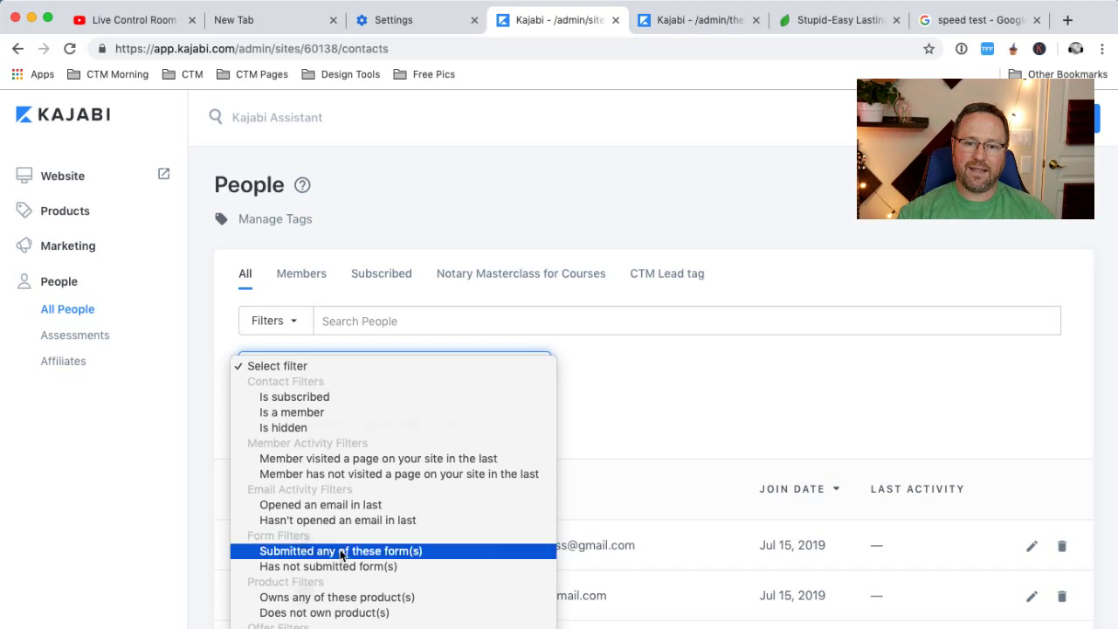
left_click(341, 551)
left_click(604, 376)
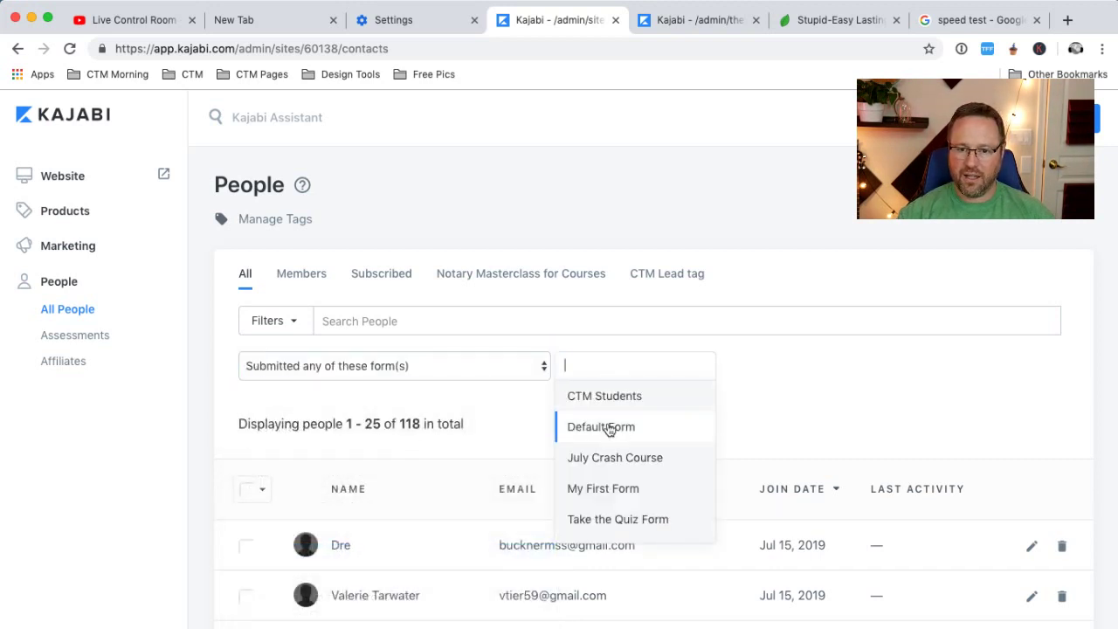
left_click(599, 490)
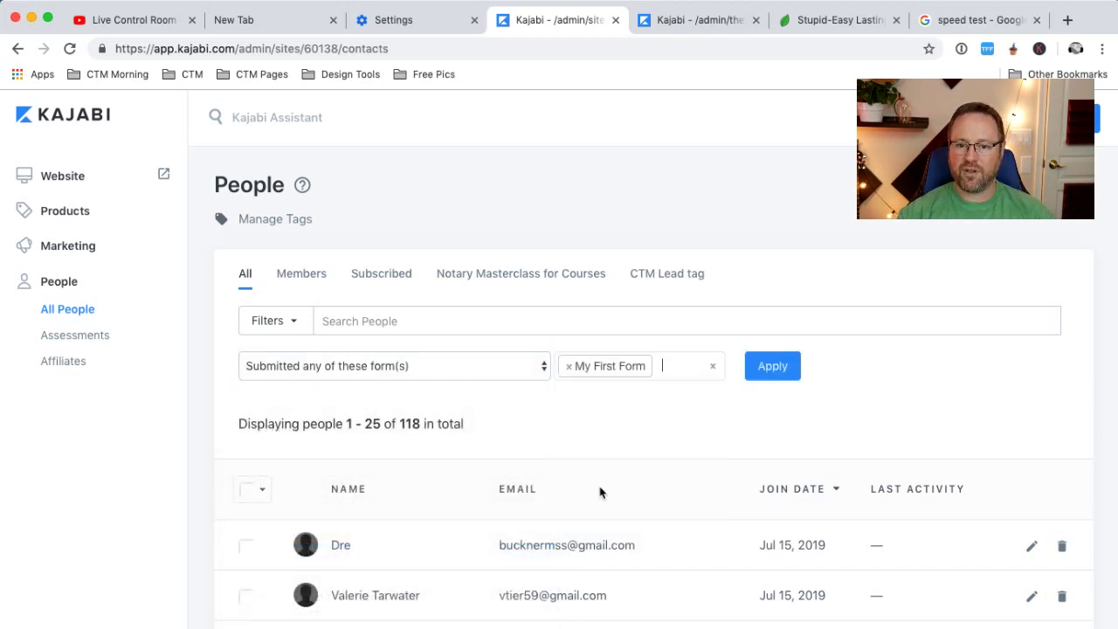
left_click(774, 365)
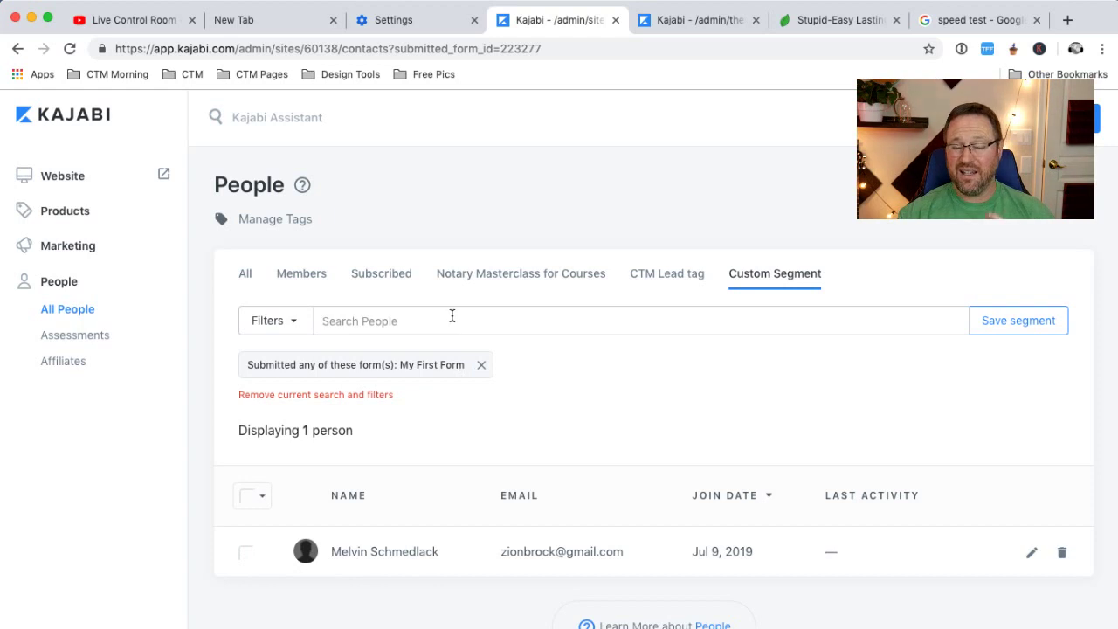
left_click(821, 21)
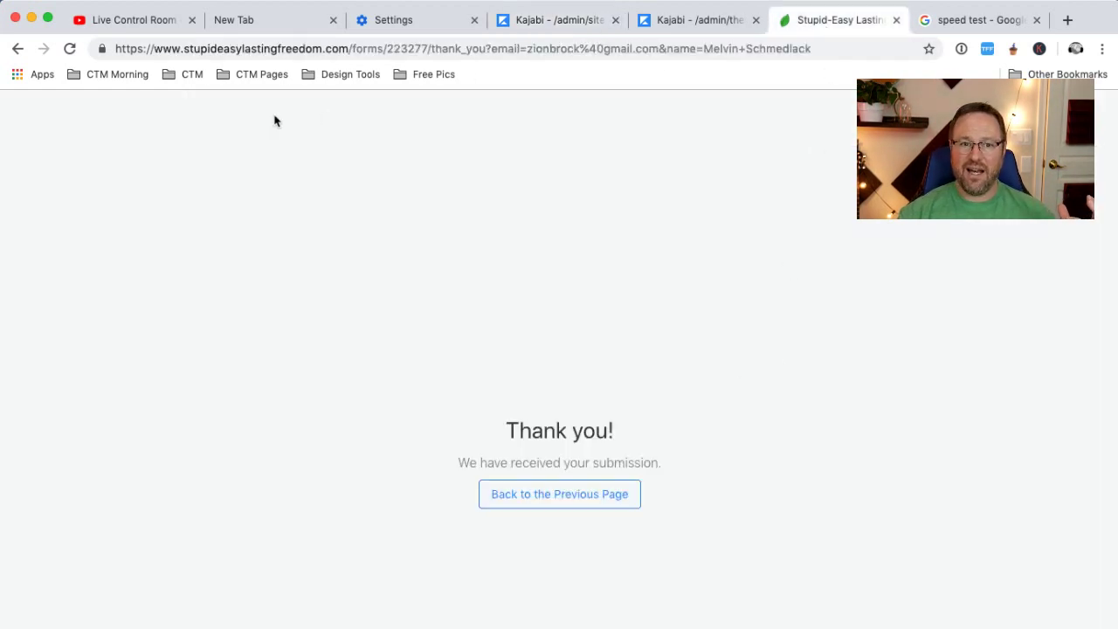
left_click(15, 49)
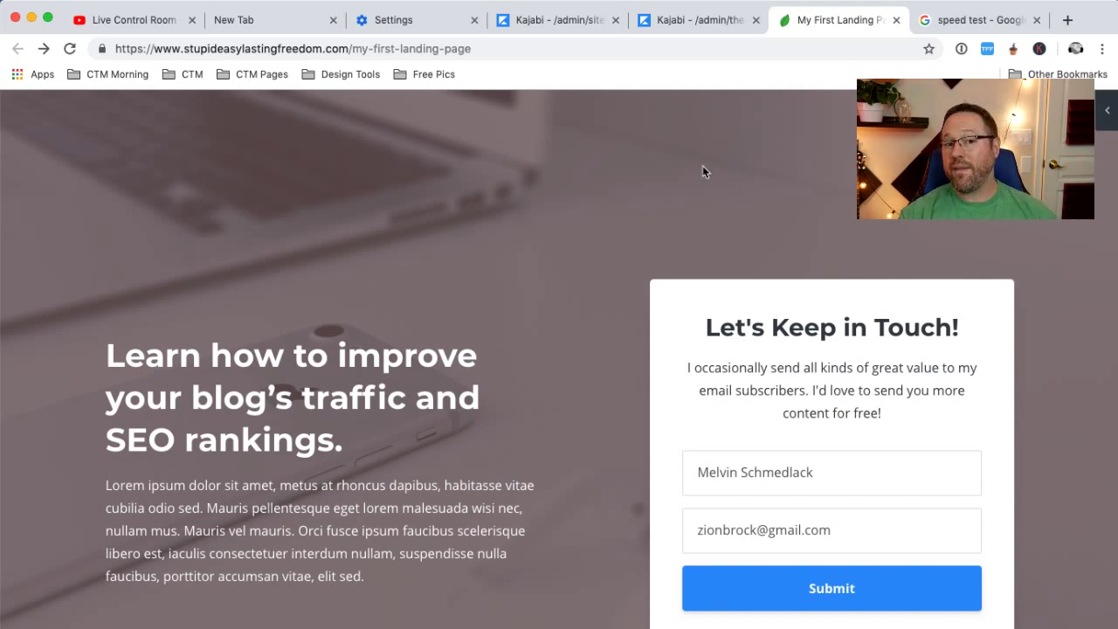
Open My First Form from Marketing > Forms and scroll down to its Name and Email fields
left_click(543, 30)
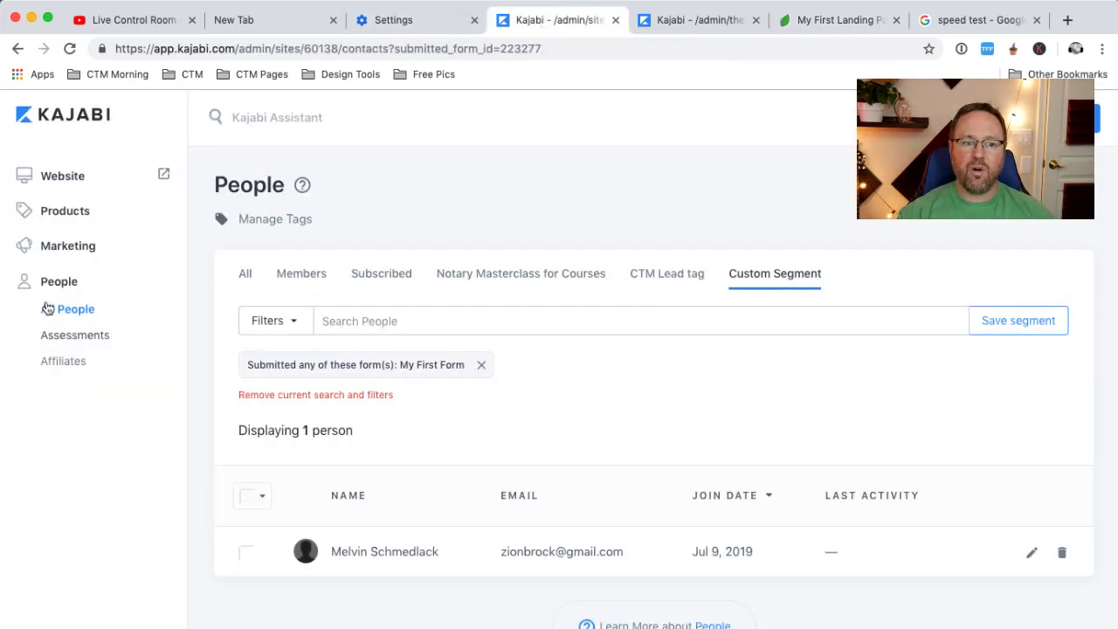
left_click(64, 246)
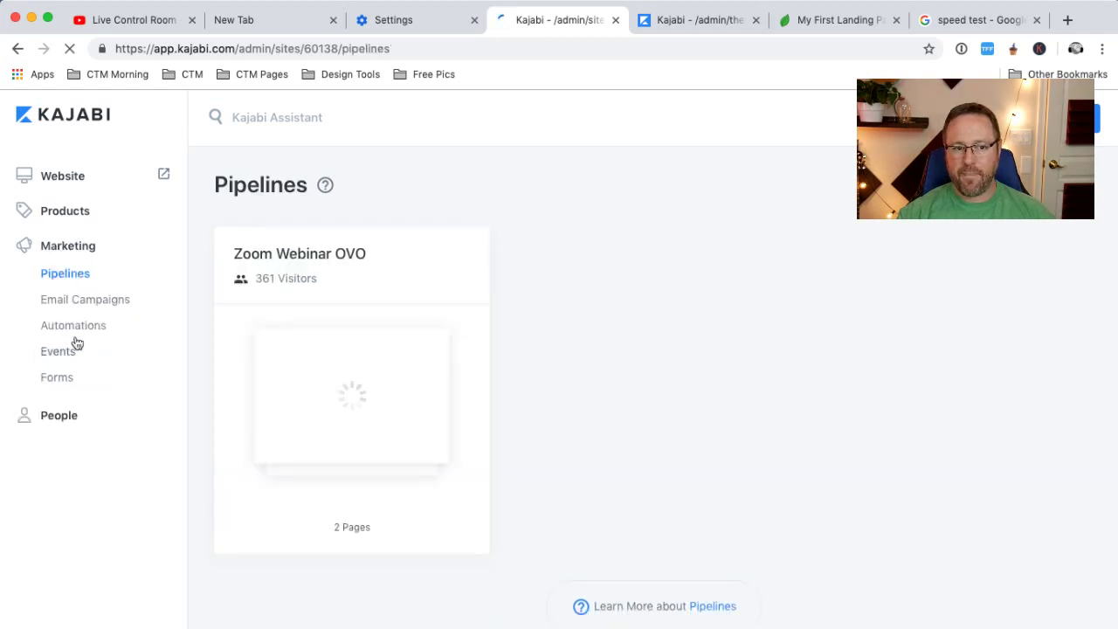
left_click(59, 381)
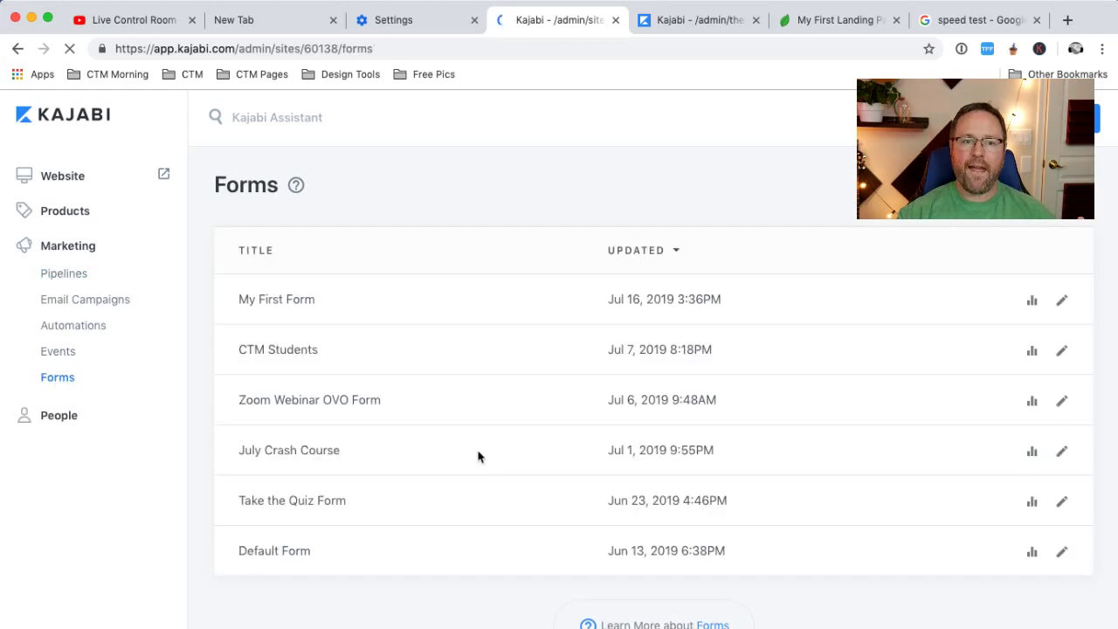
left_click(285, 308)
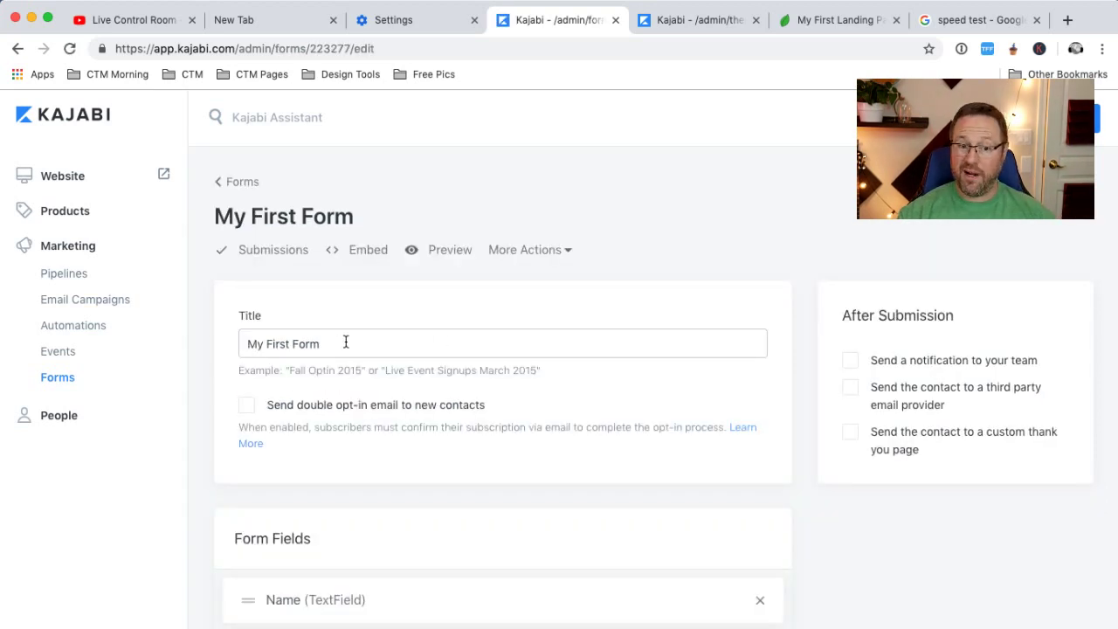
scroll(387, 518, "down", 3)
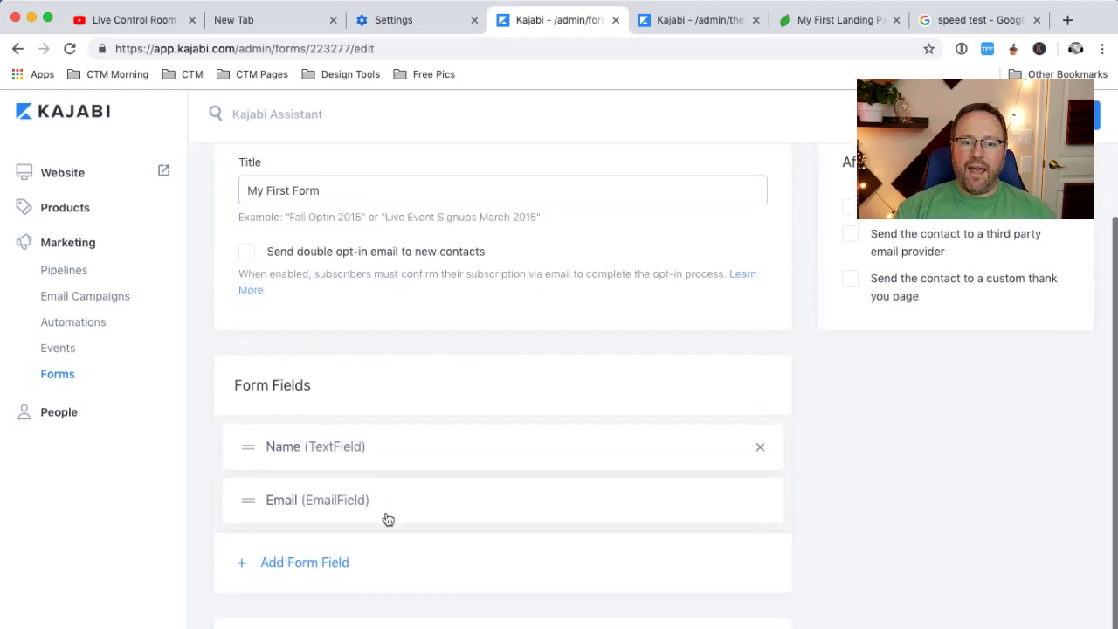
Add a Country field to My First Form below the Name and Email fields
left_click(317, 566)
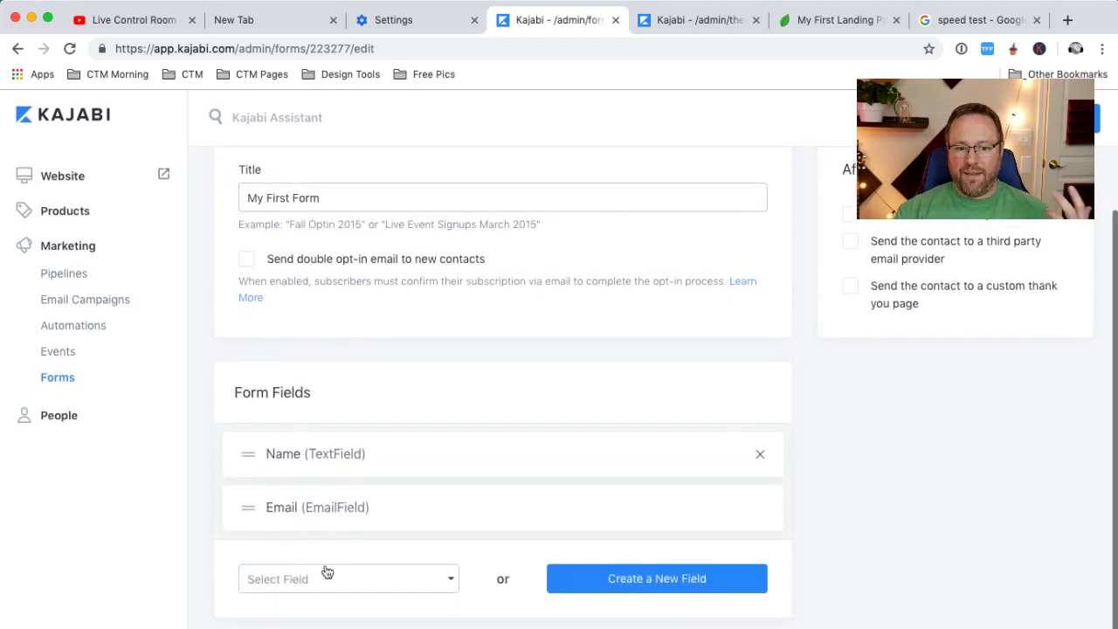
left_click(325, 572)
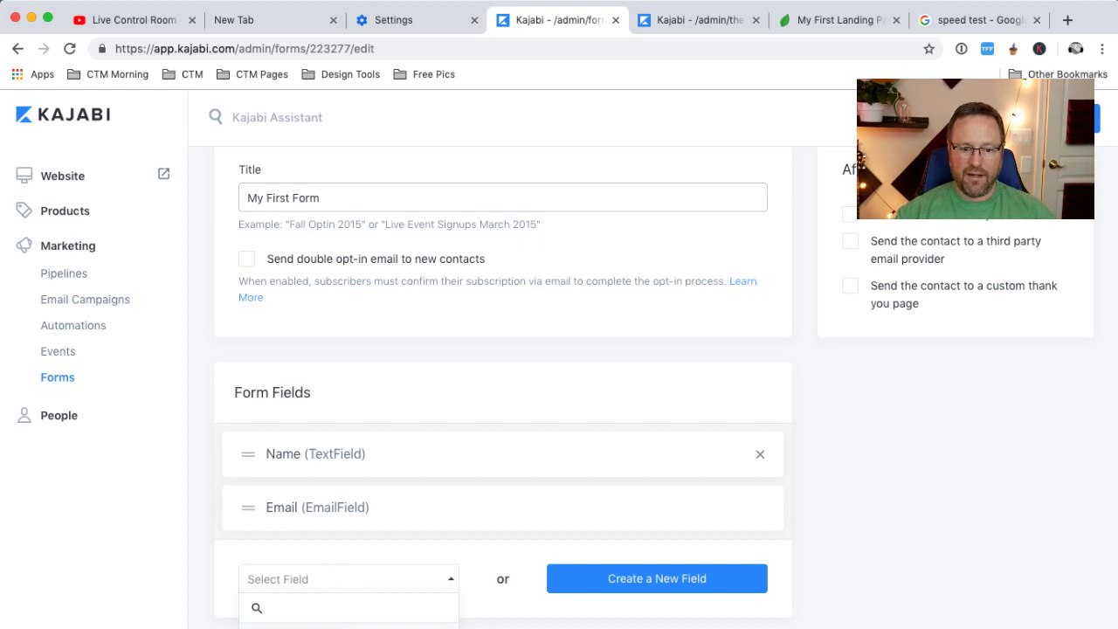
left_click(350, 627)
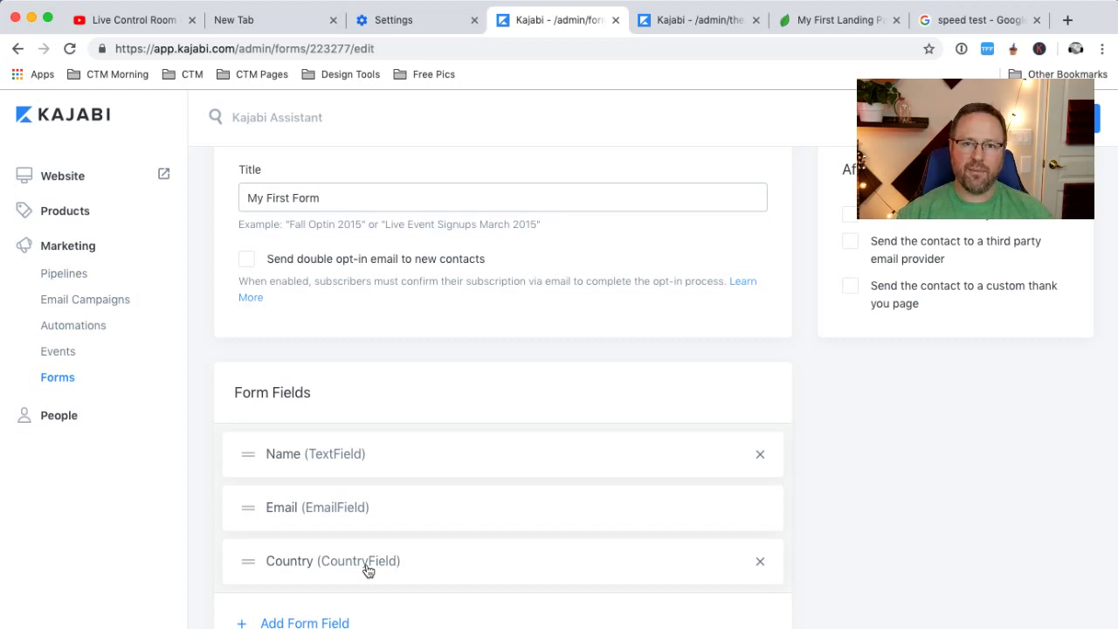
scroll(337, 559, "down", 2)
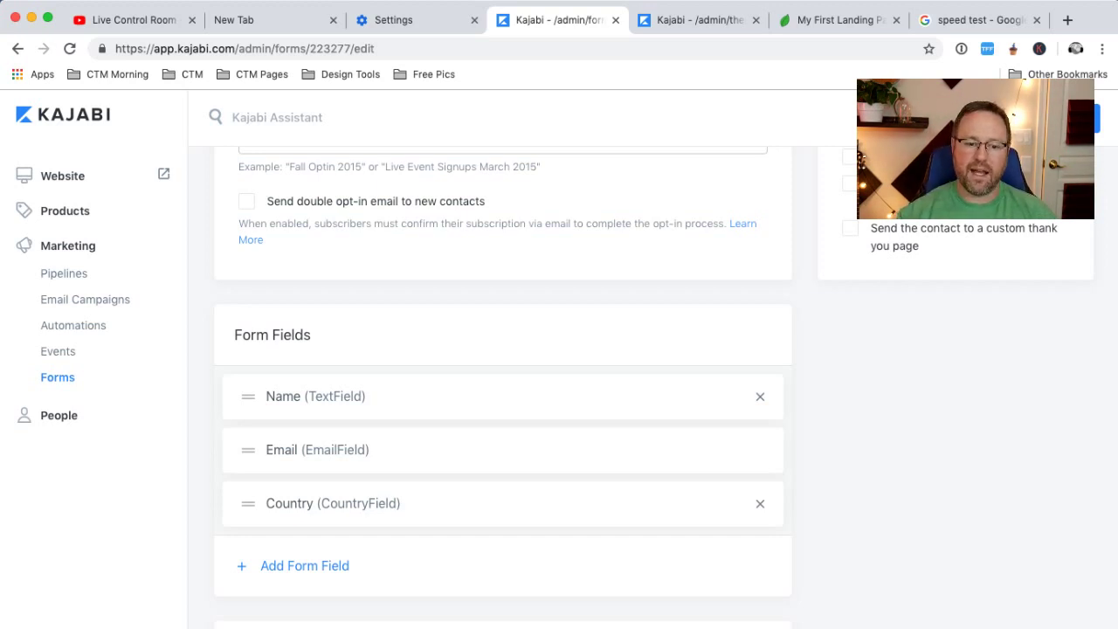
left_click(354, 623)
left_click(479, 409)
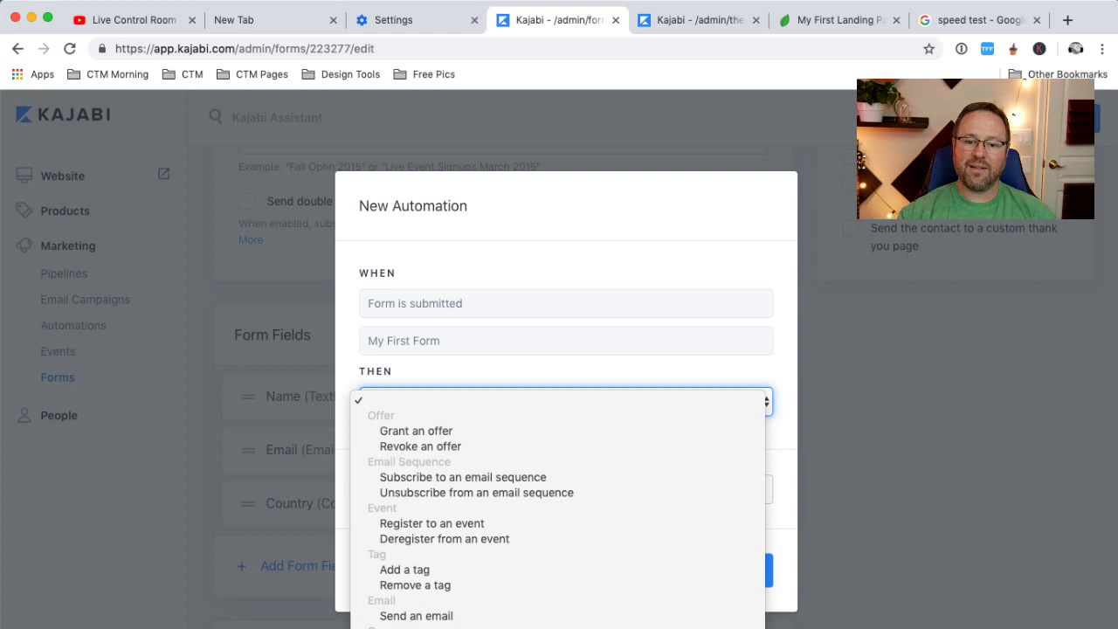
left_click(249, 619)
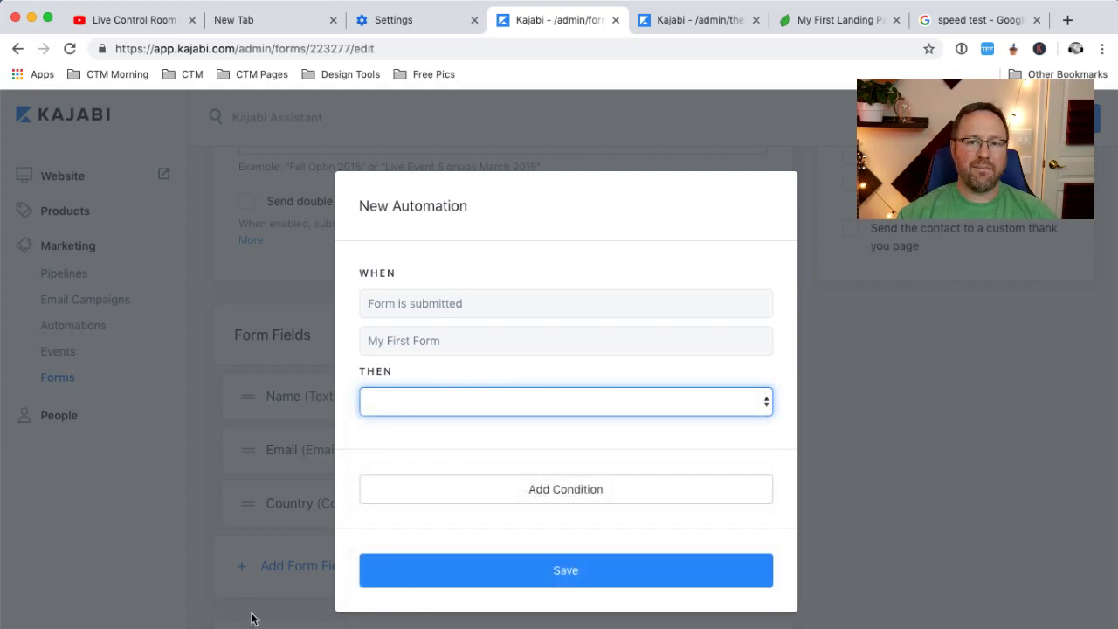
left_click(860, 371)
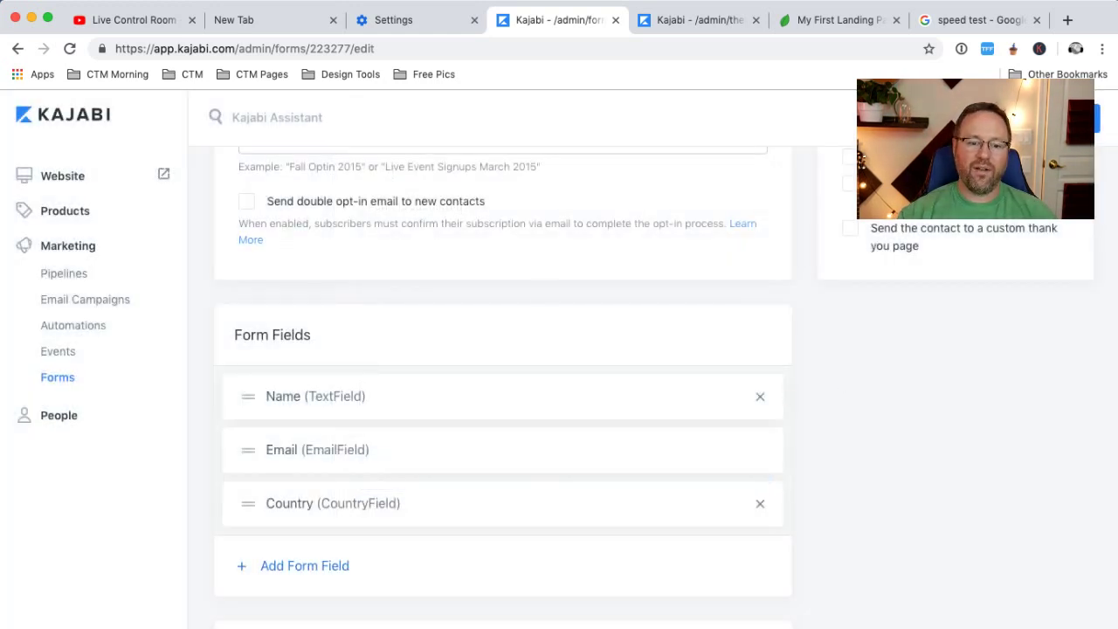
scroll(475, 539, "up", 3)
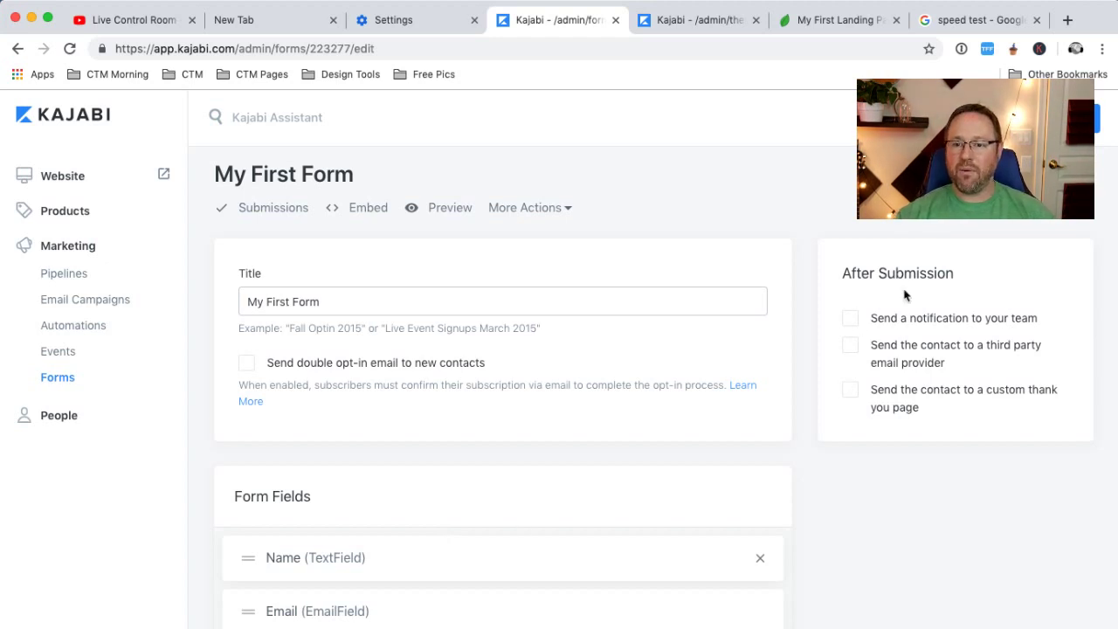
Turn on 'Send a notification to your team' and 'Send the contact to a custom thank you page'
left_click(859, 319)
left_click(909, 354)
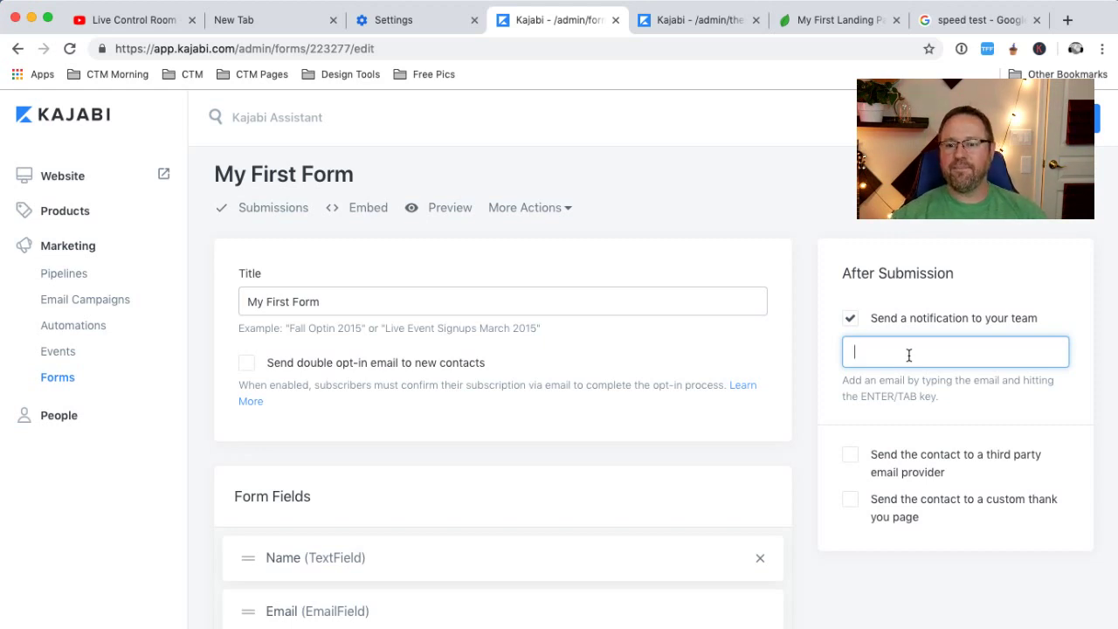
left_click(848, 505)
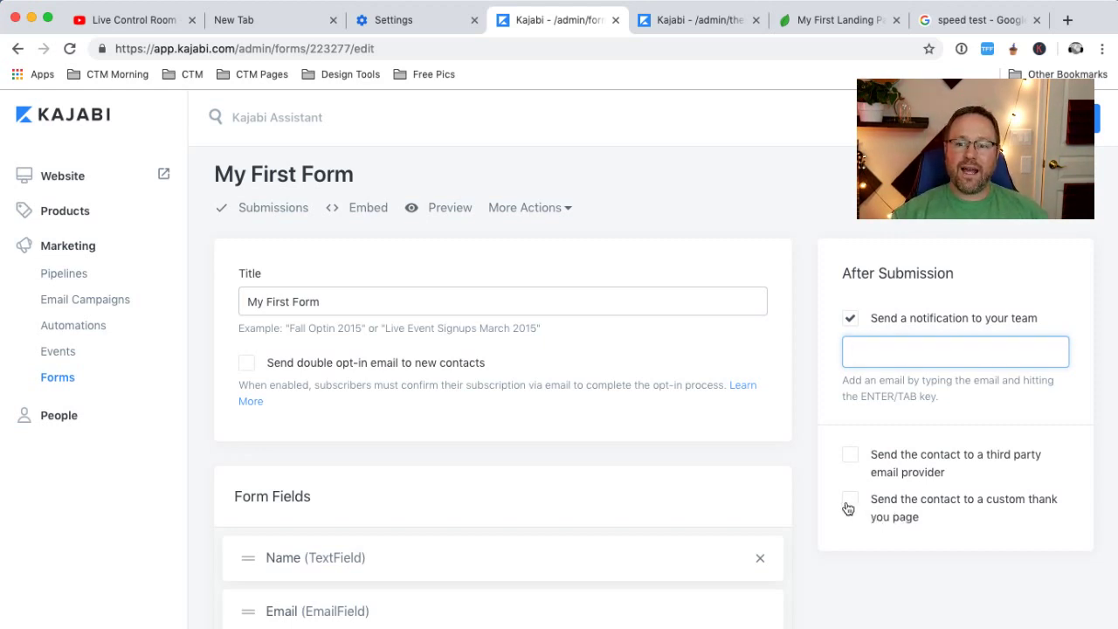
left_click(879, 550)
Preview the default thank-you page on the live landing page, then return to the form settings
scroll(918, 507, "down", 4)
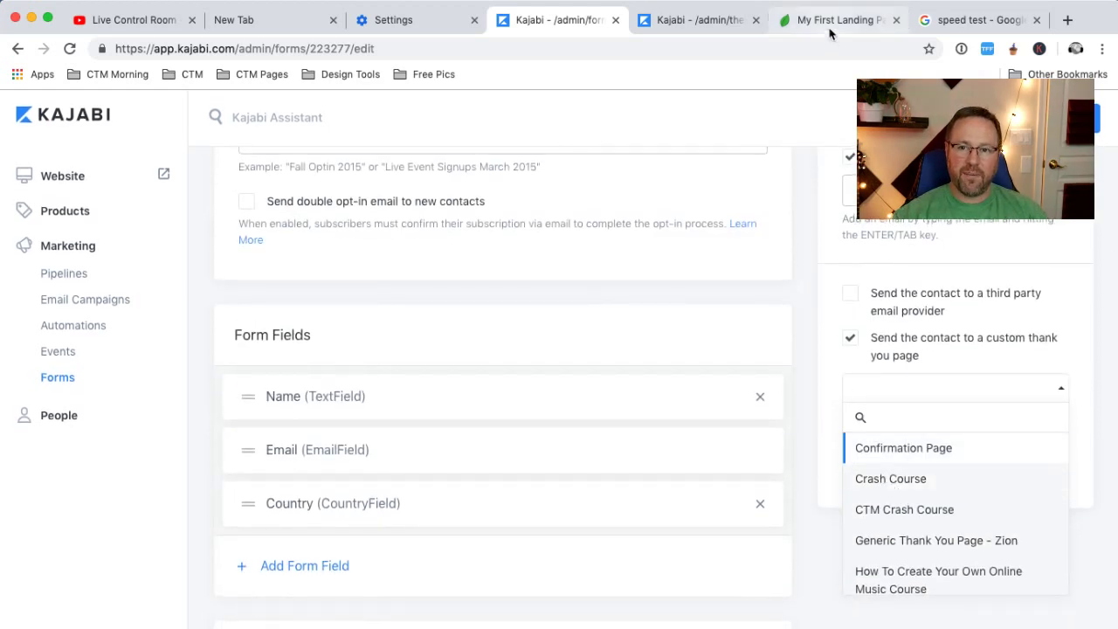
left_click(830, 26)
left_click(44, 49)
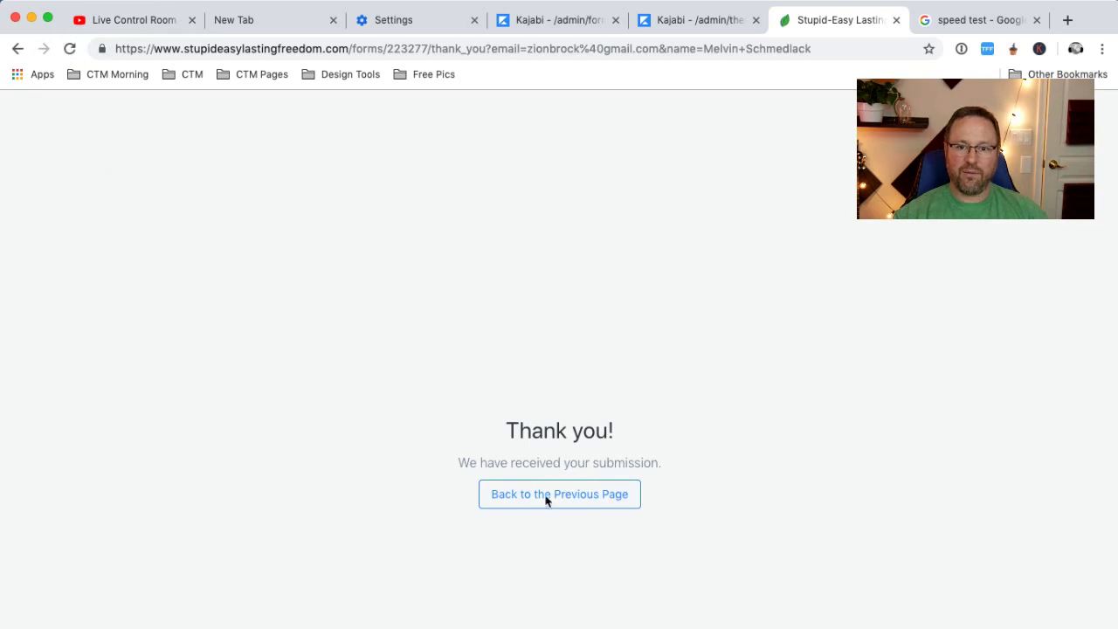
left_click(695, 26)
left_click(585, 30)
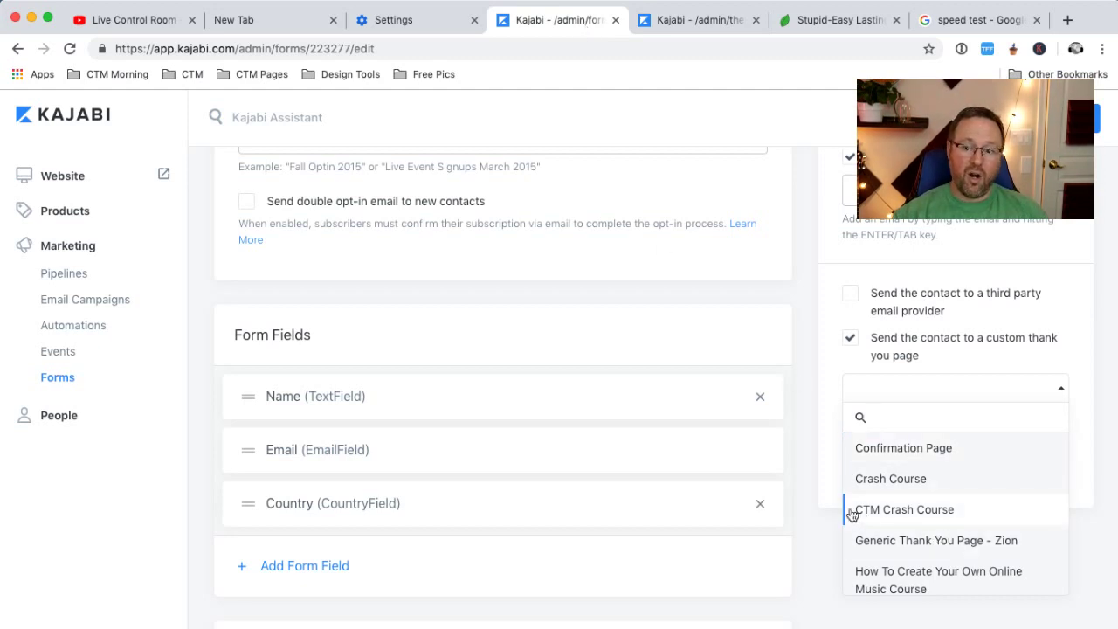
scroll(878, 572, "down", 3)
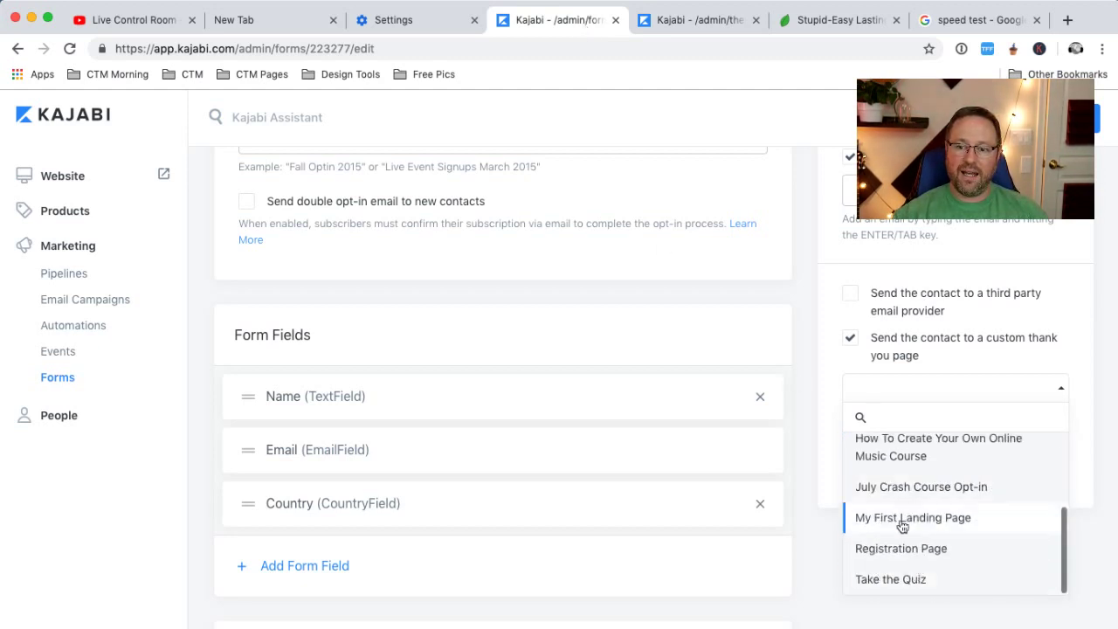
scroll(900, 522, "up", 3)
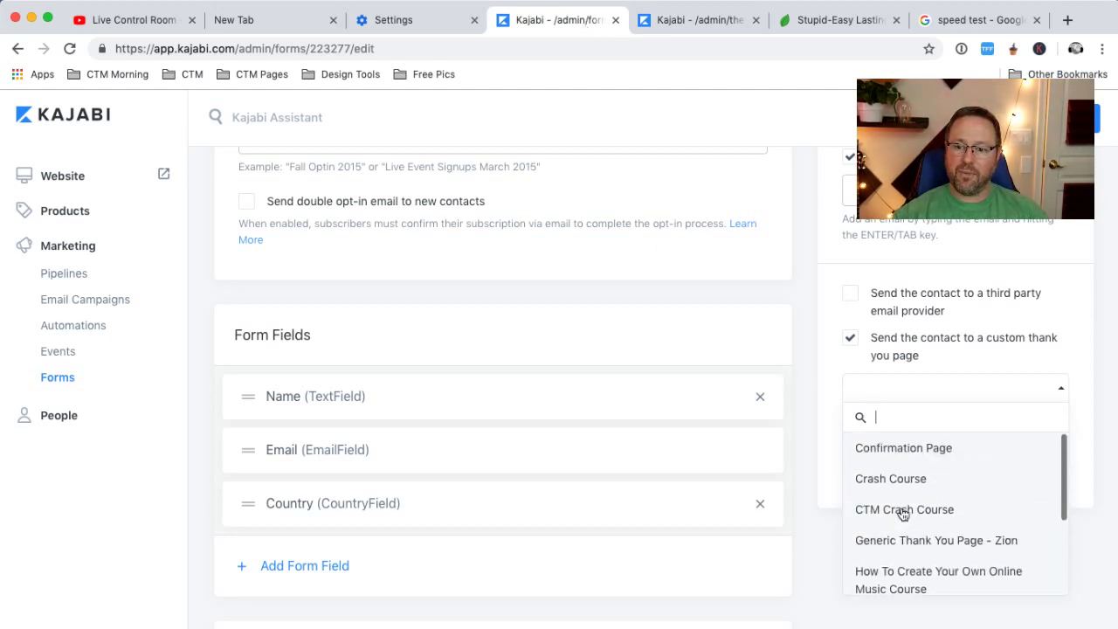
left_click(820, 556)
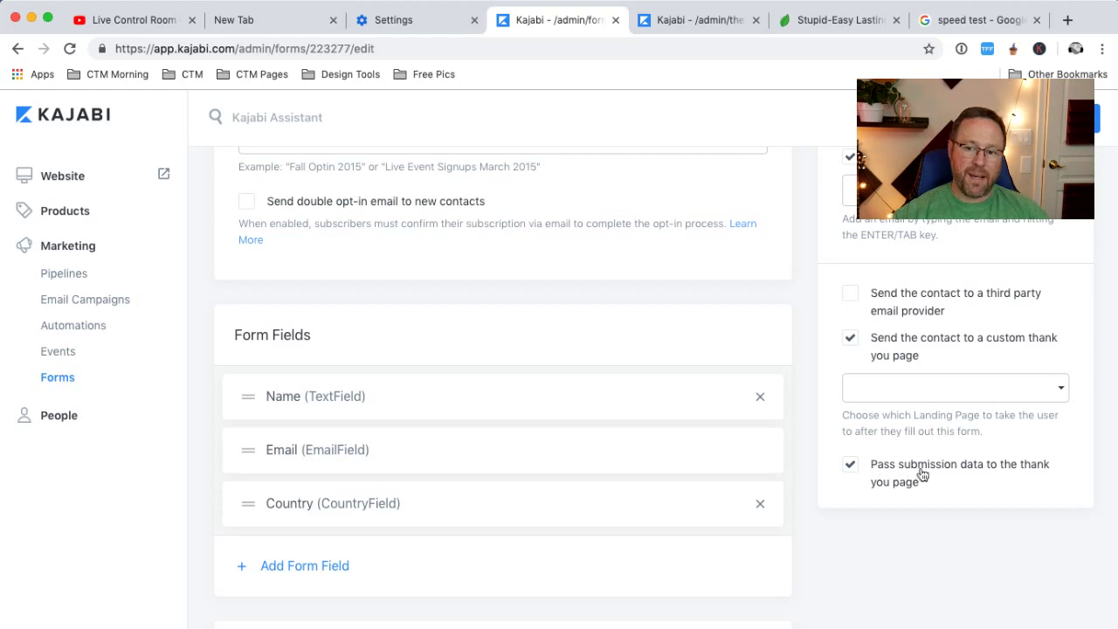
Untick 'Pass submission data' and choose Generic Thank You Page - Zion as the redirect
left_click(848, 469)
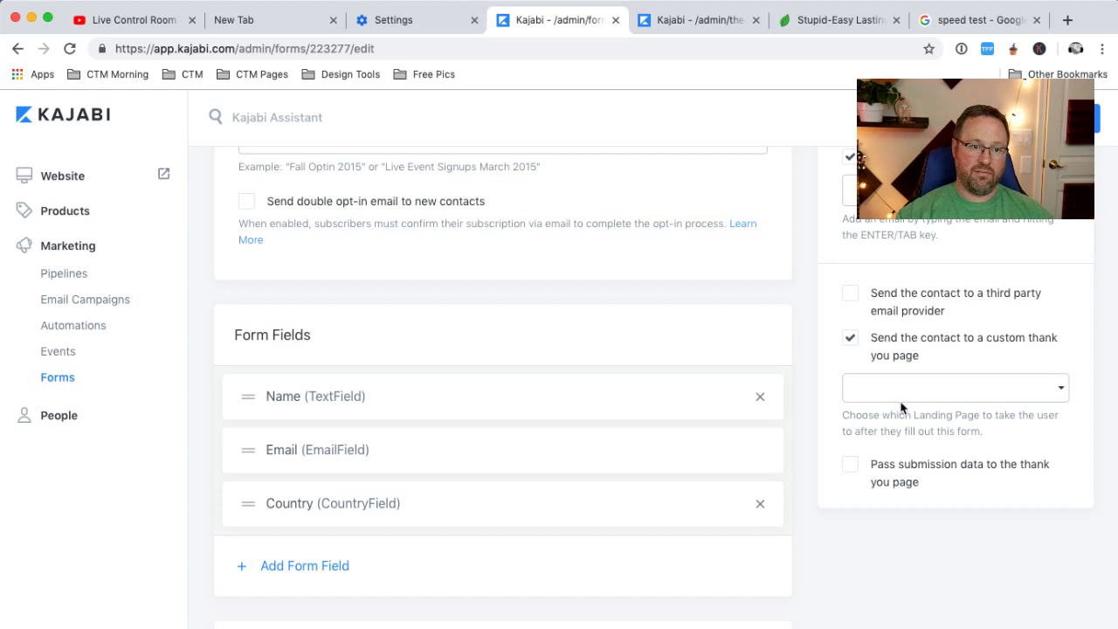
left_click(903, 398)
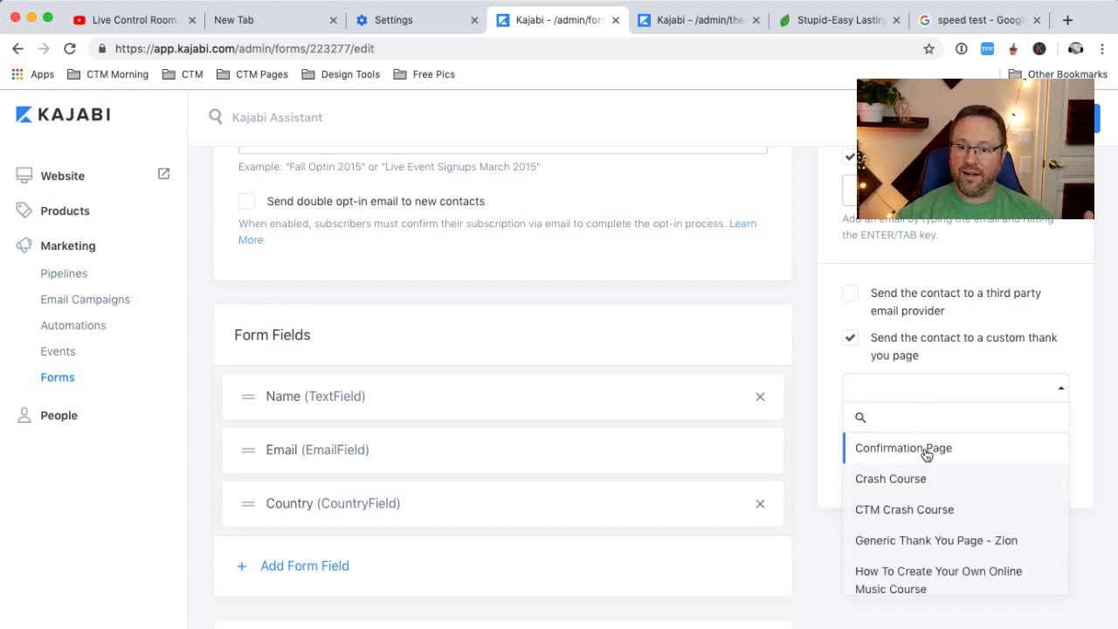
scroll(938, 504, "down", 3)
left_click(944, 466)
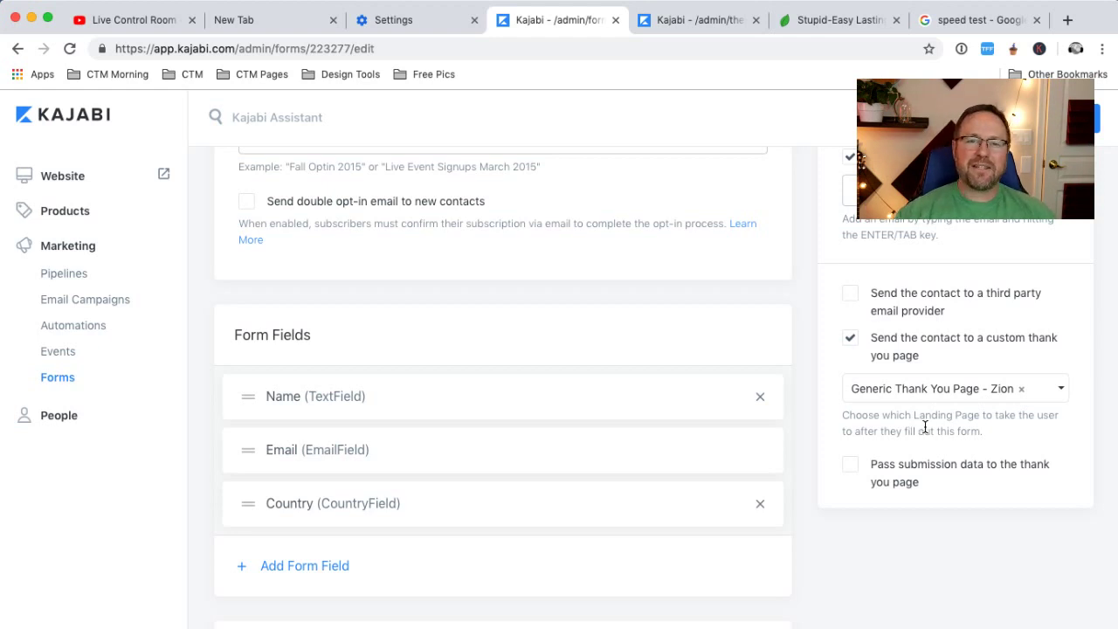
scroll(611, 502, "up", 3)
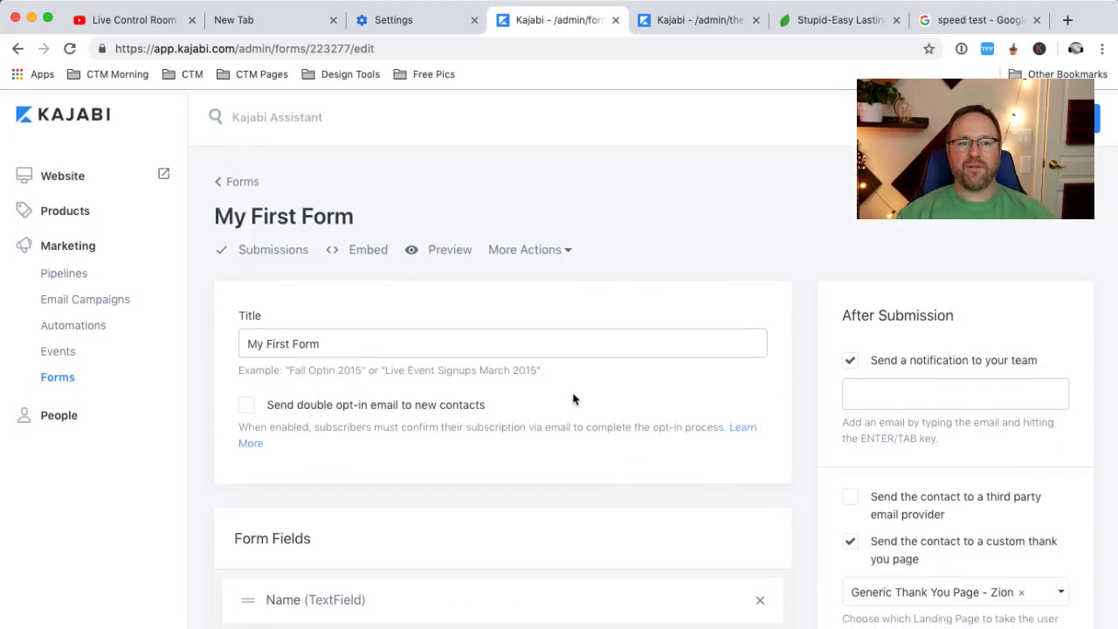
Return to the landing page editor and scroll up to the Opt In Form settings
left_click(699, 20)
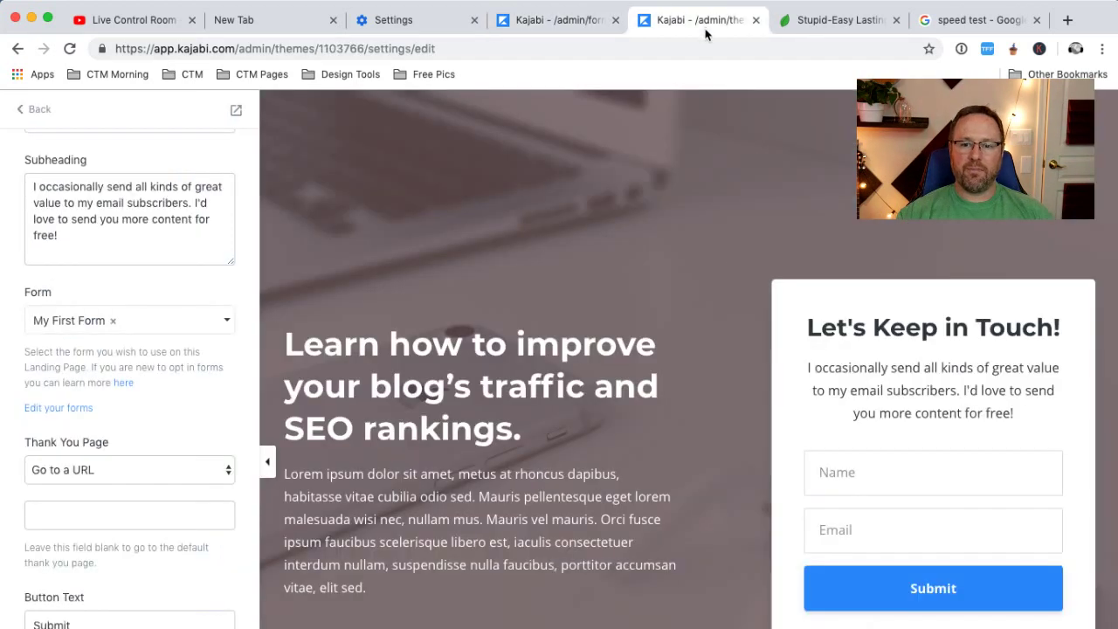
scroll(245, 157, "up", 3)
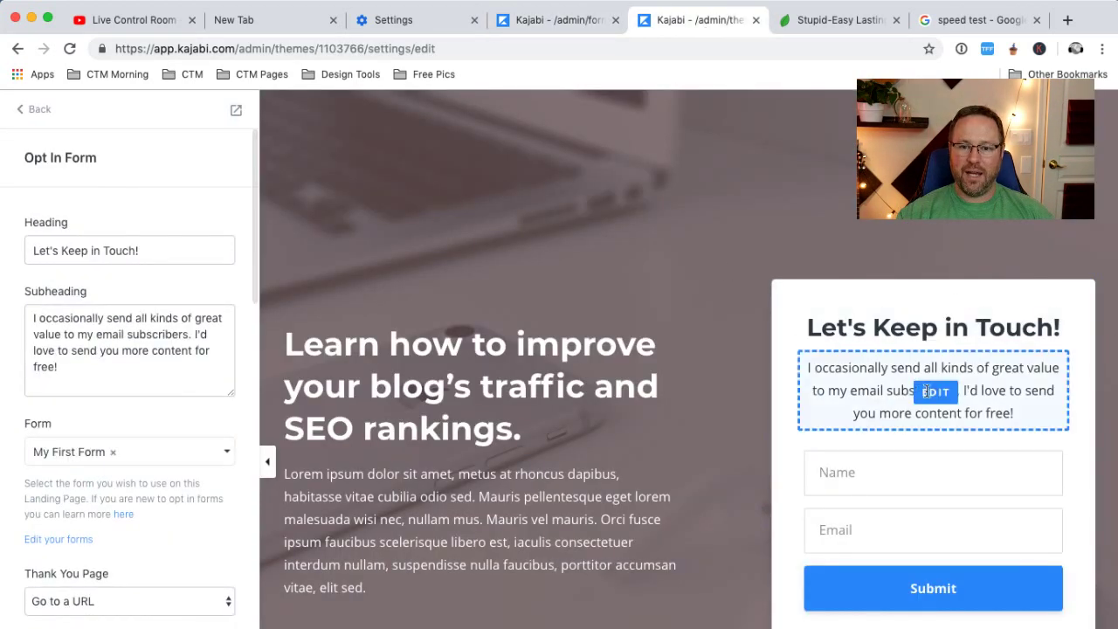